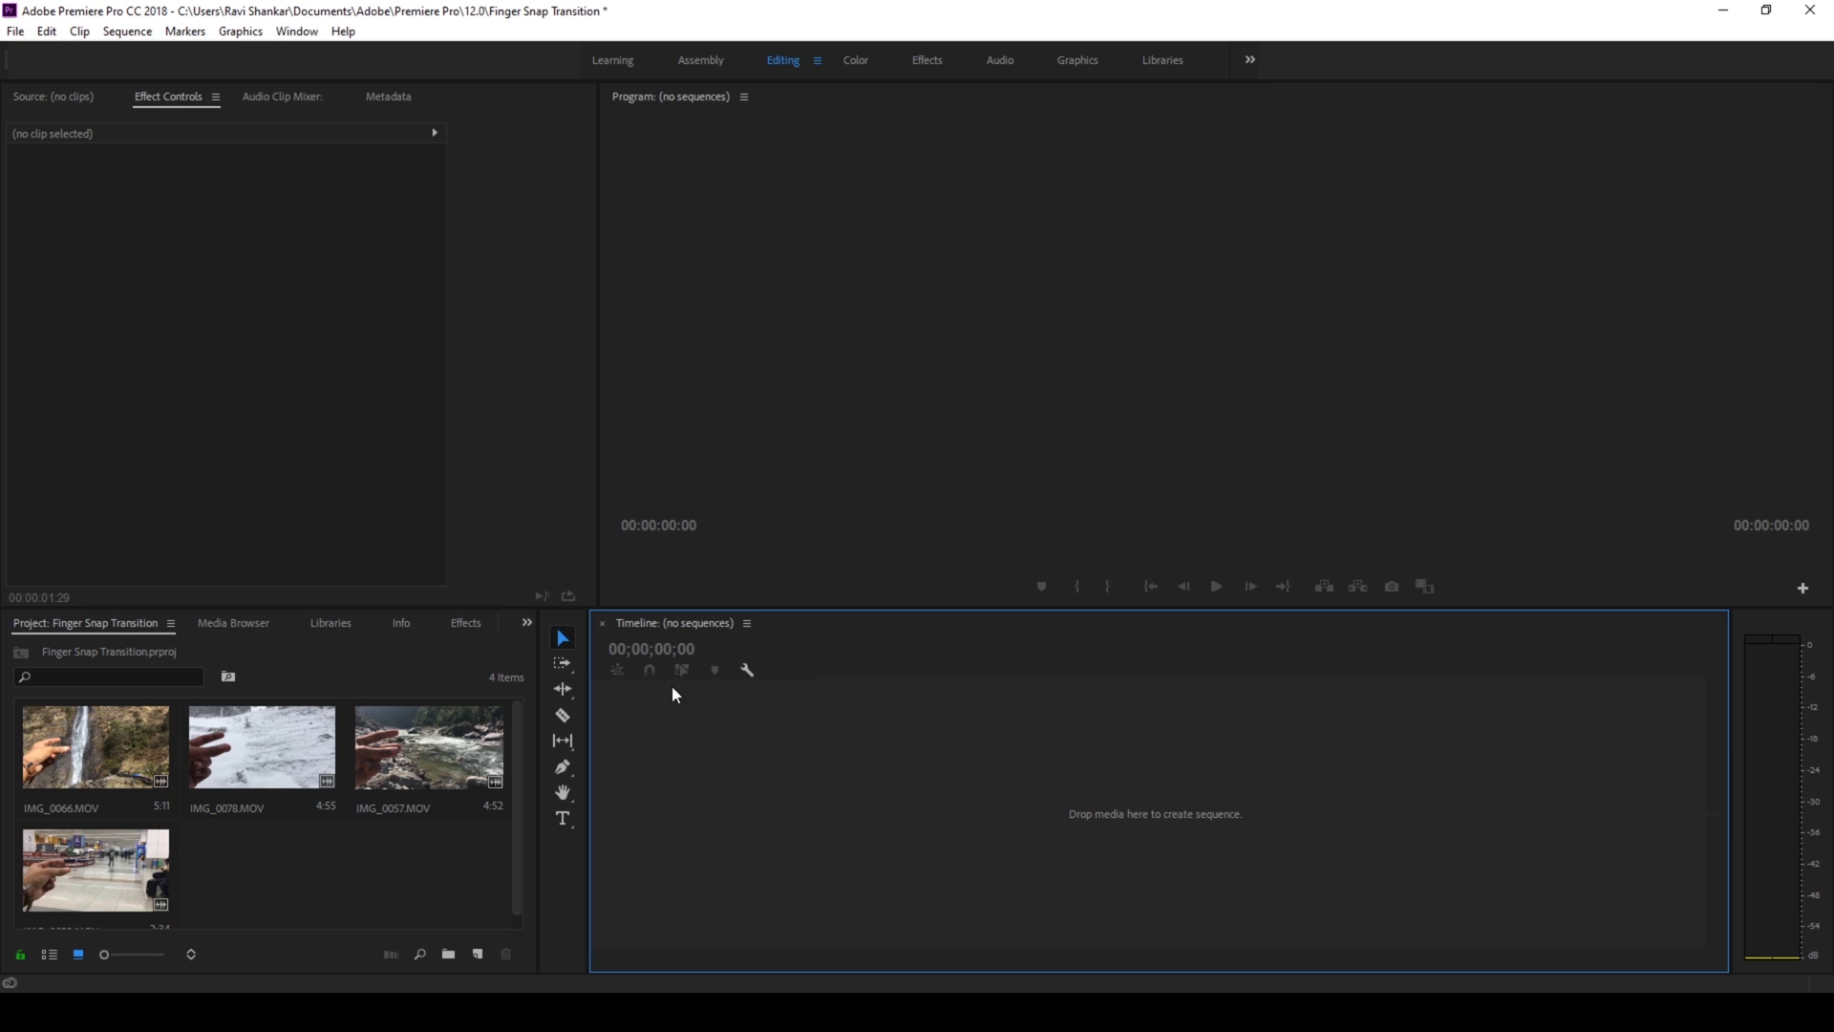
- Select the project bin holding the four imported MOV travel clips
click(461, 900)
- Create an IMG_0033 sequence from all four clips, then play and scrub it to find the snaps
key(ctrl+a)
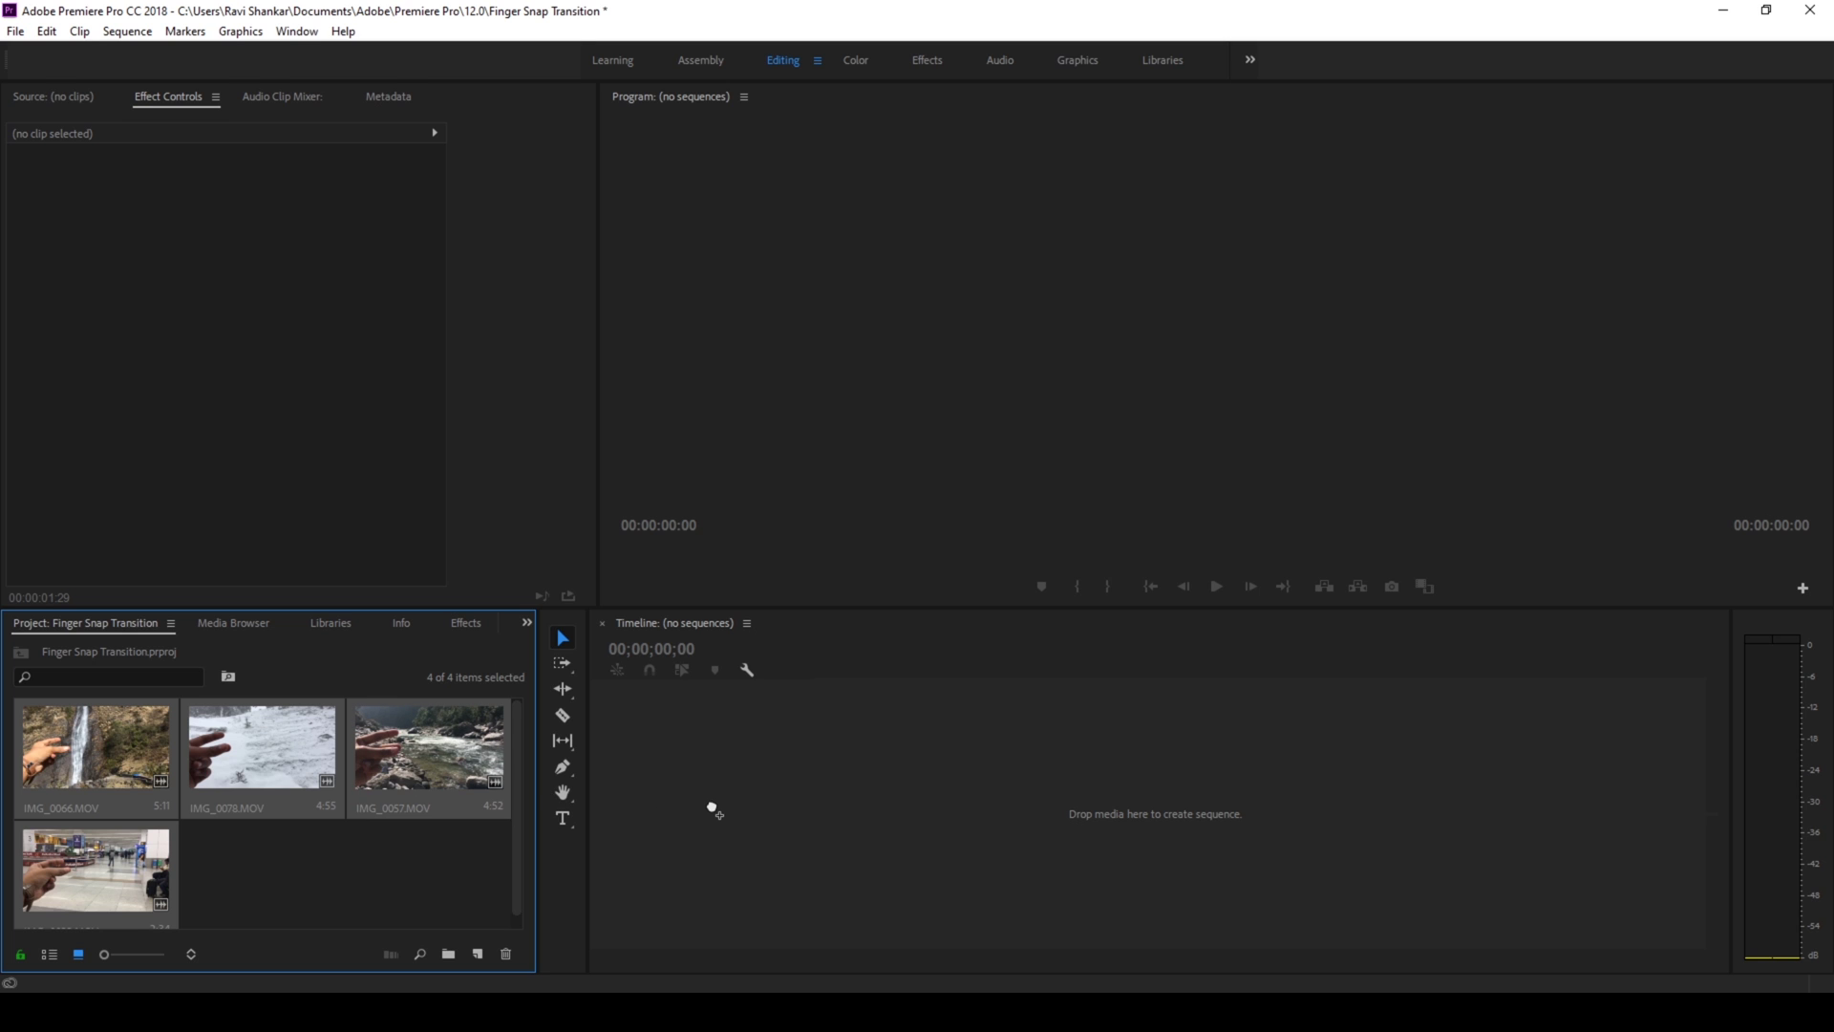
drag(713, 809, 714, 809)
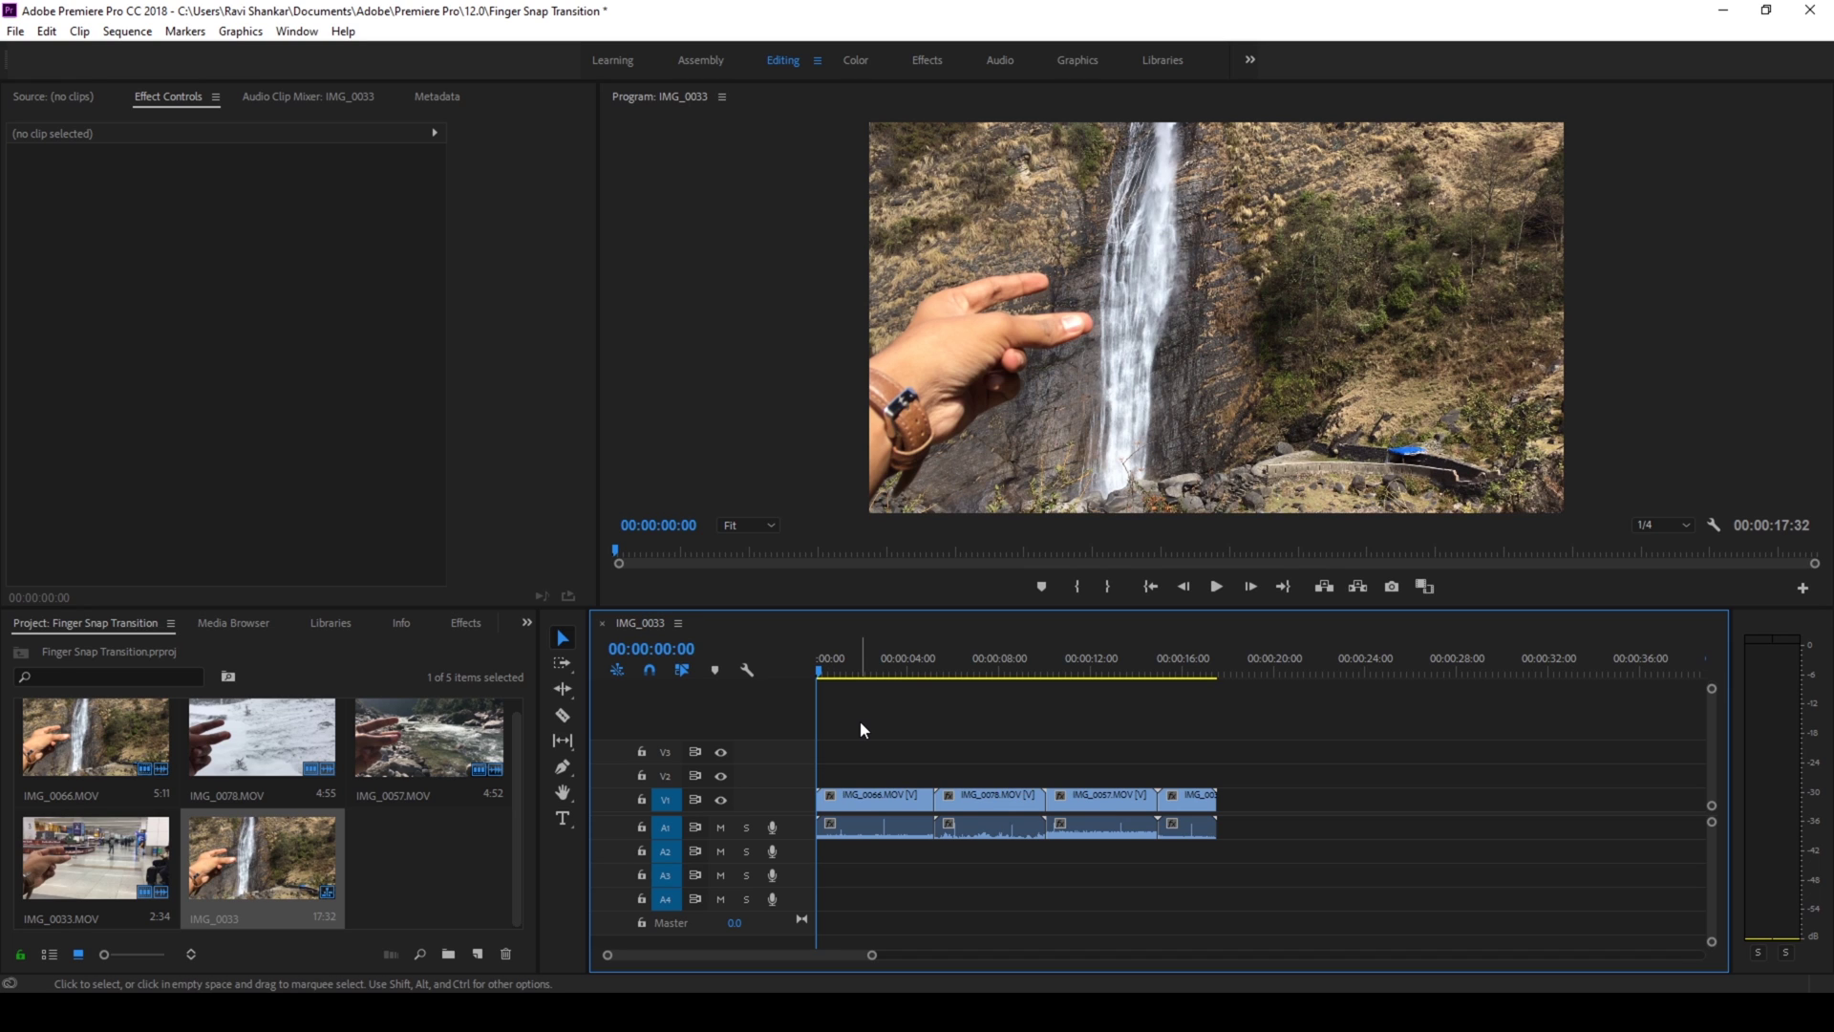
key(space)
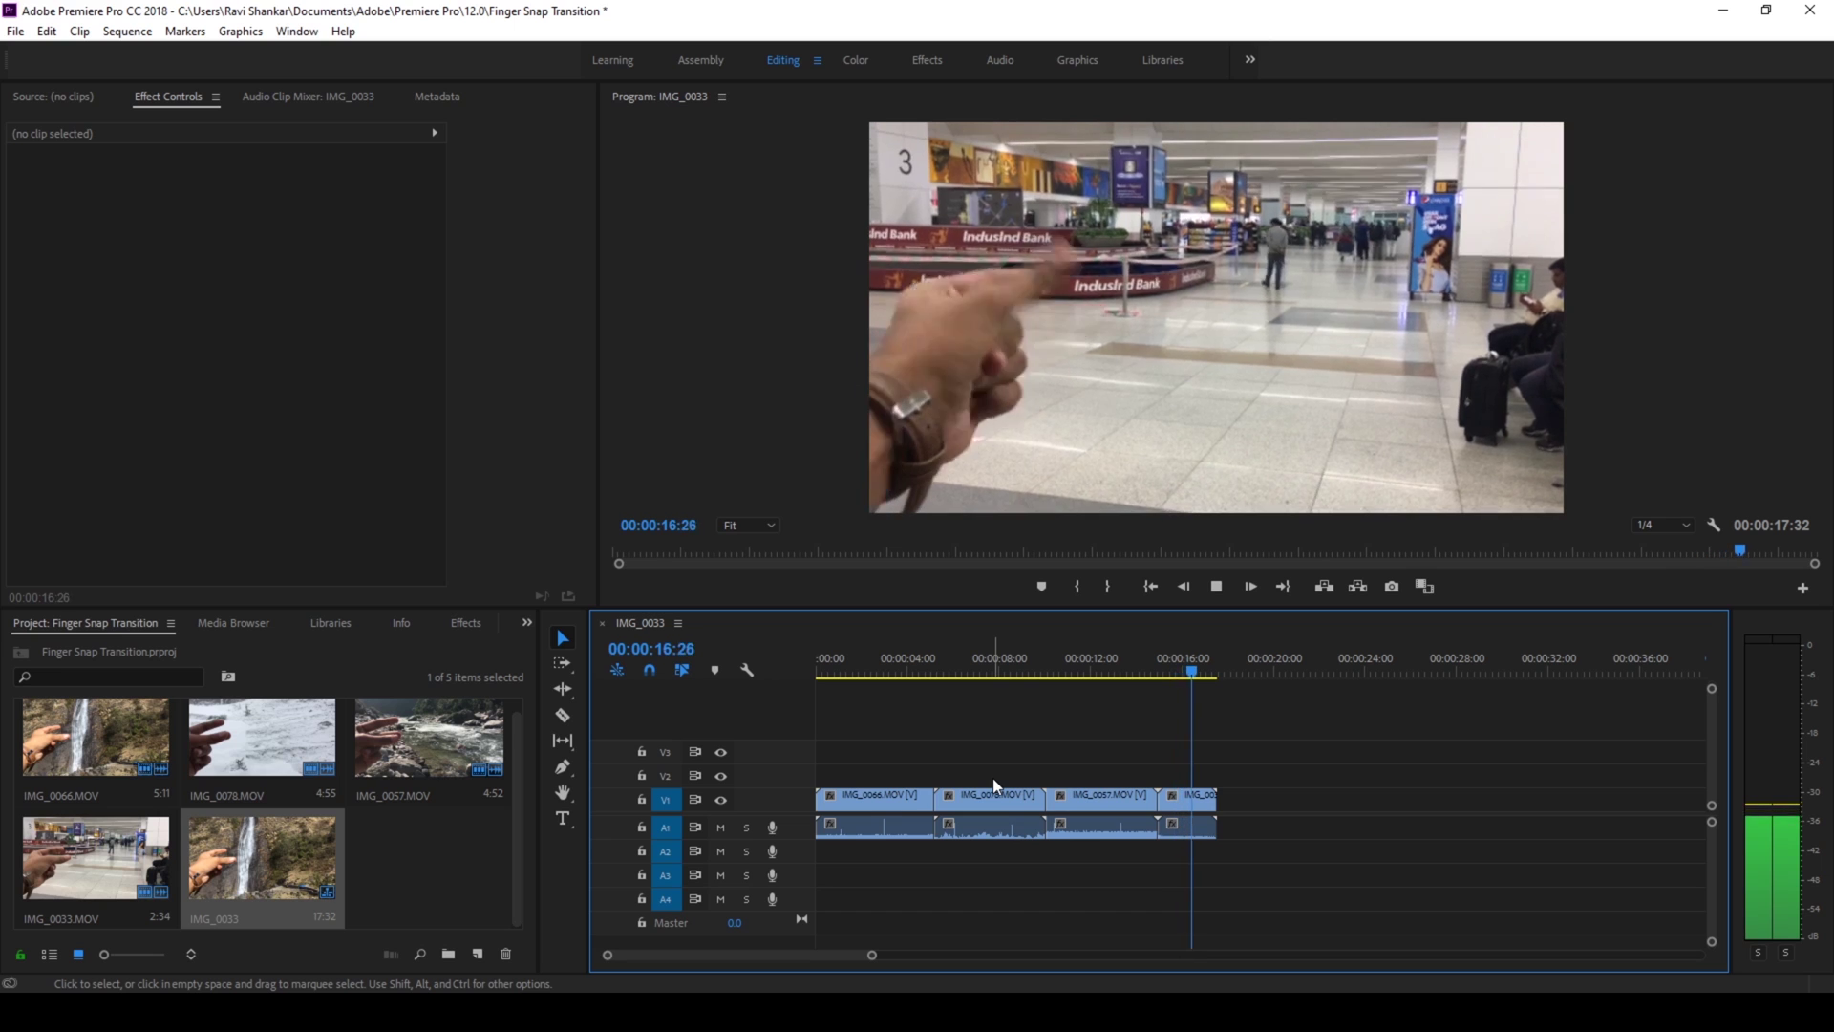
click(1069, 672)
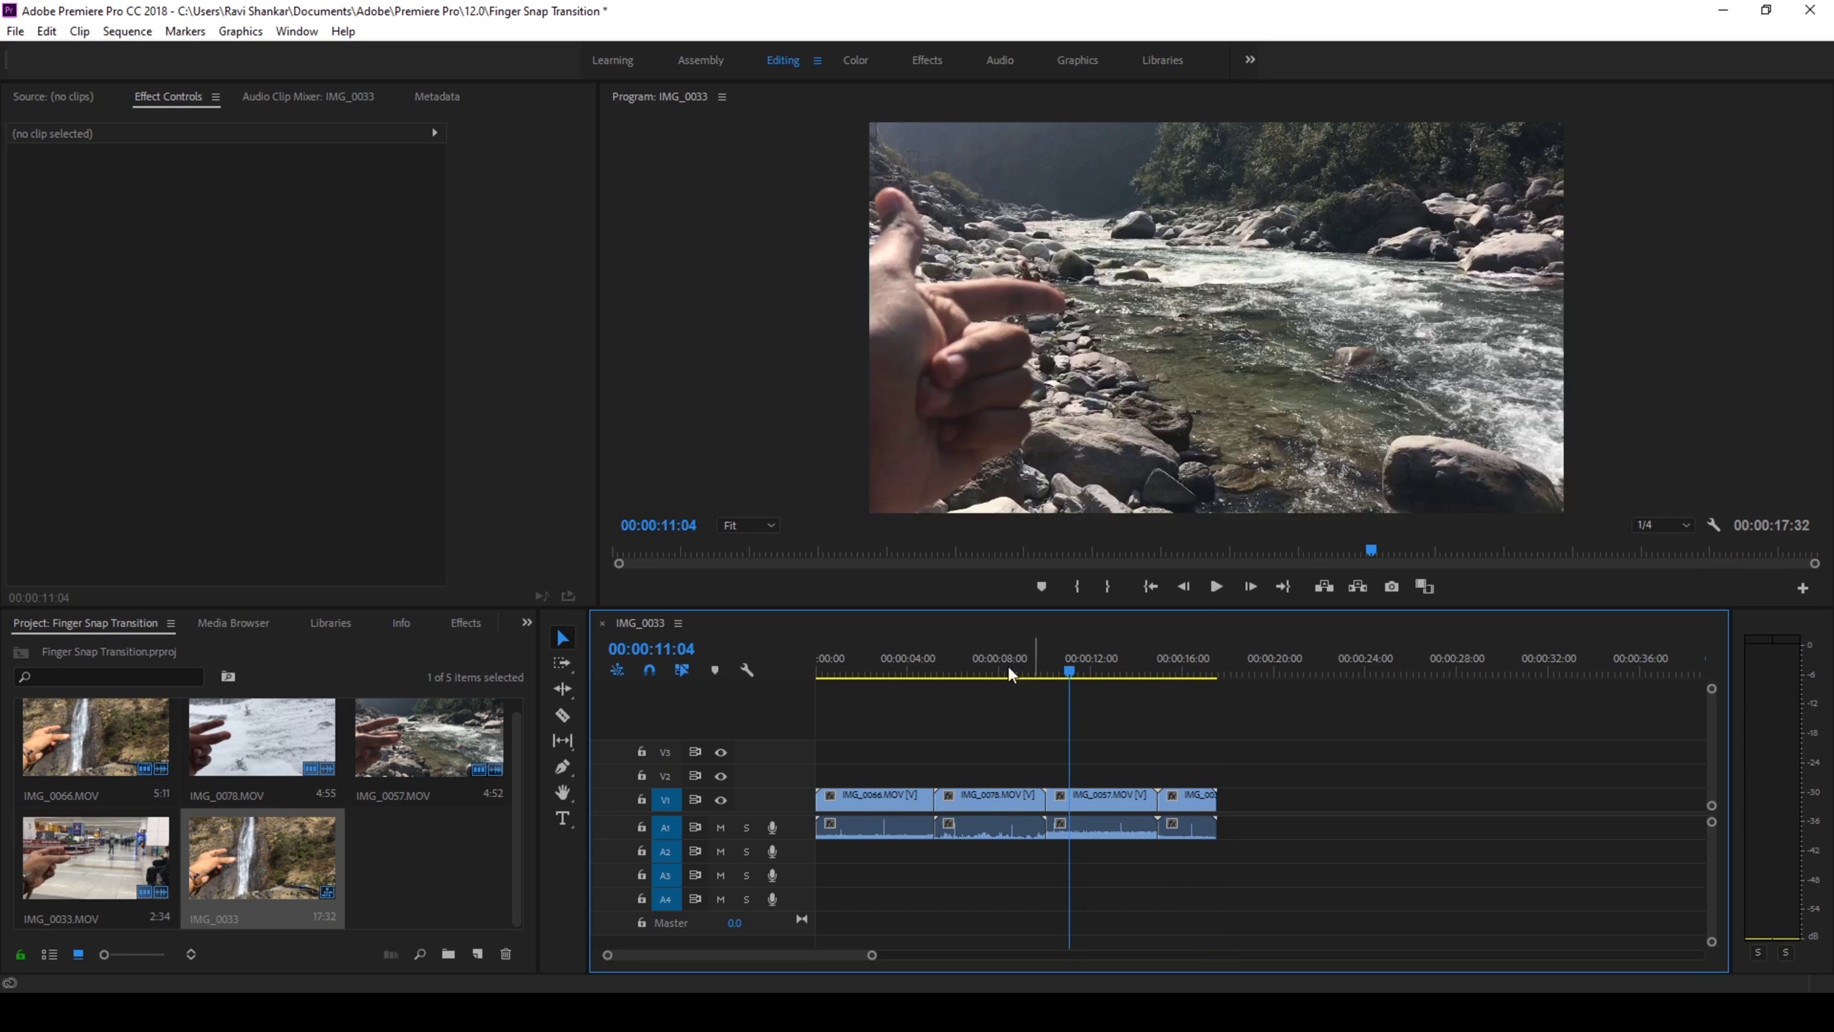
drag(865, 669, 1026, 672)
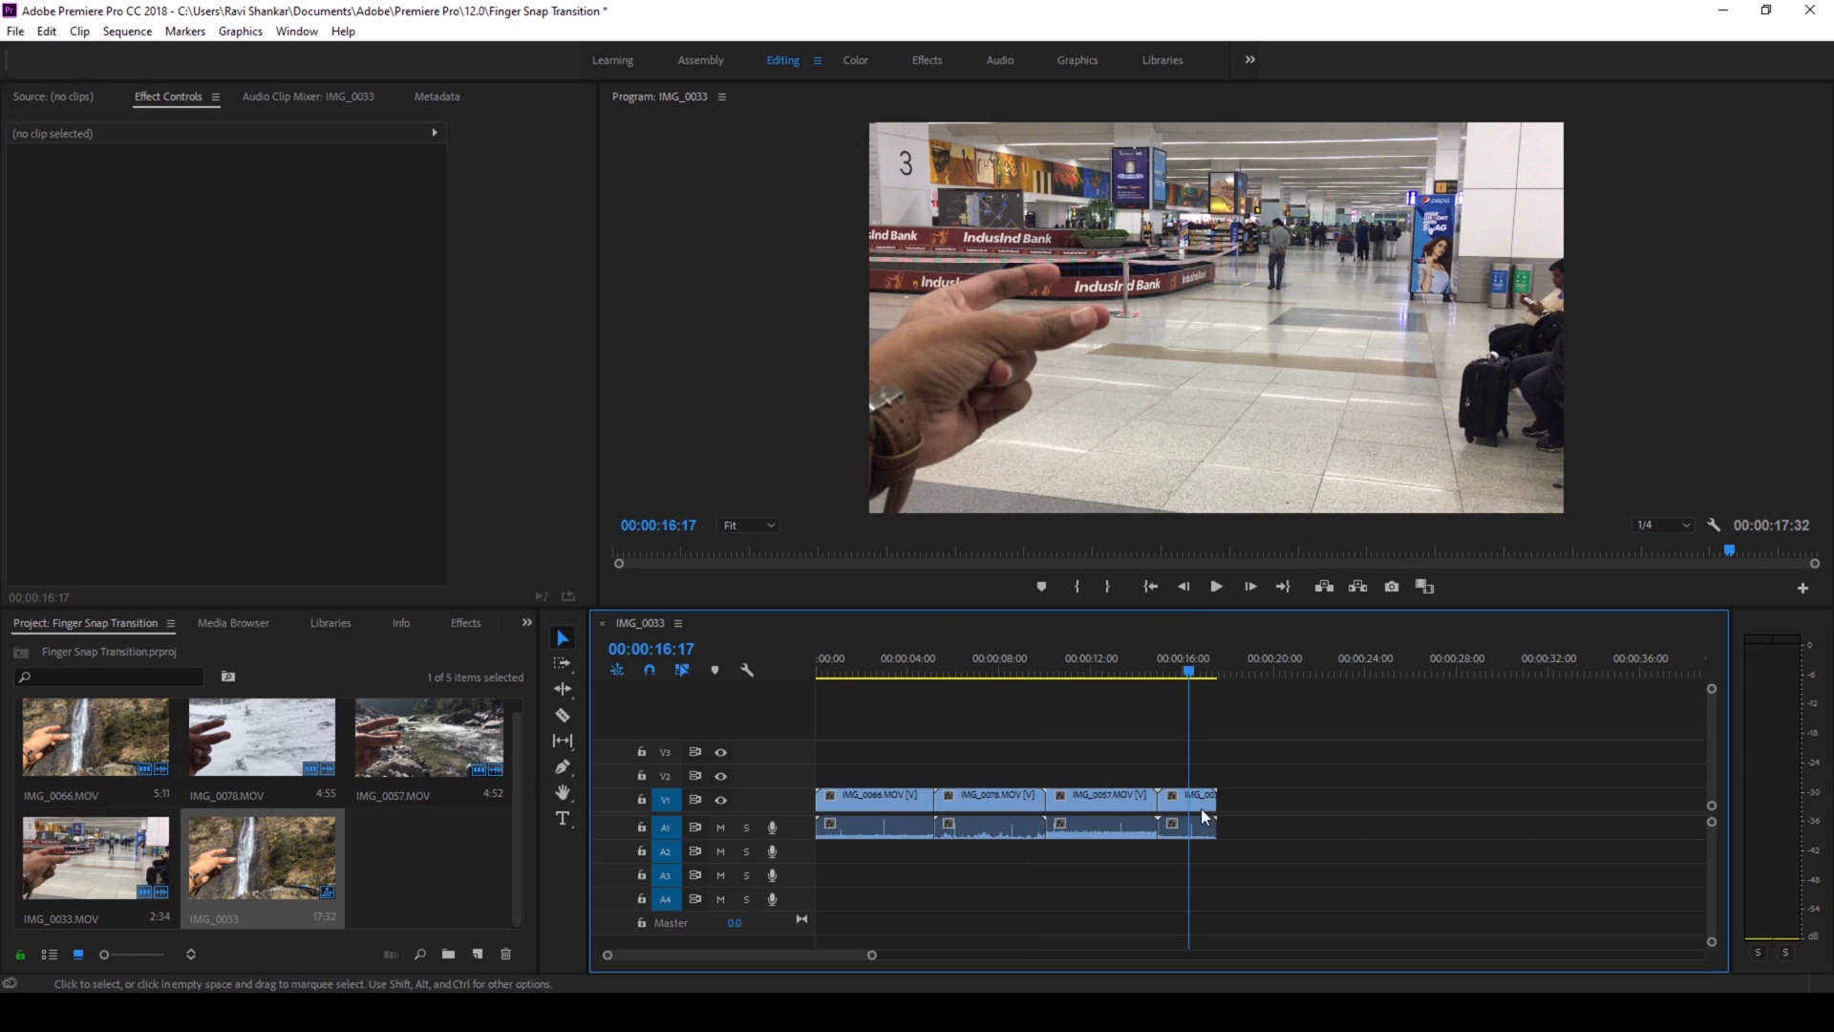
- Move IMG_0033 to the sequence start, regroup the other three clips, and heighten the A1 audio track
click(1201, 808)
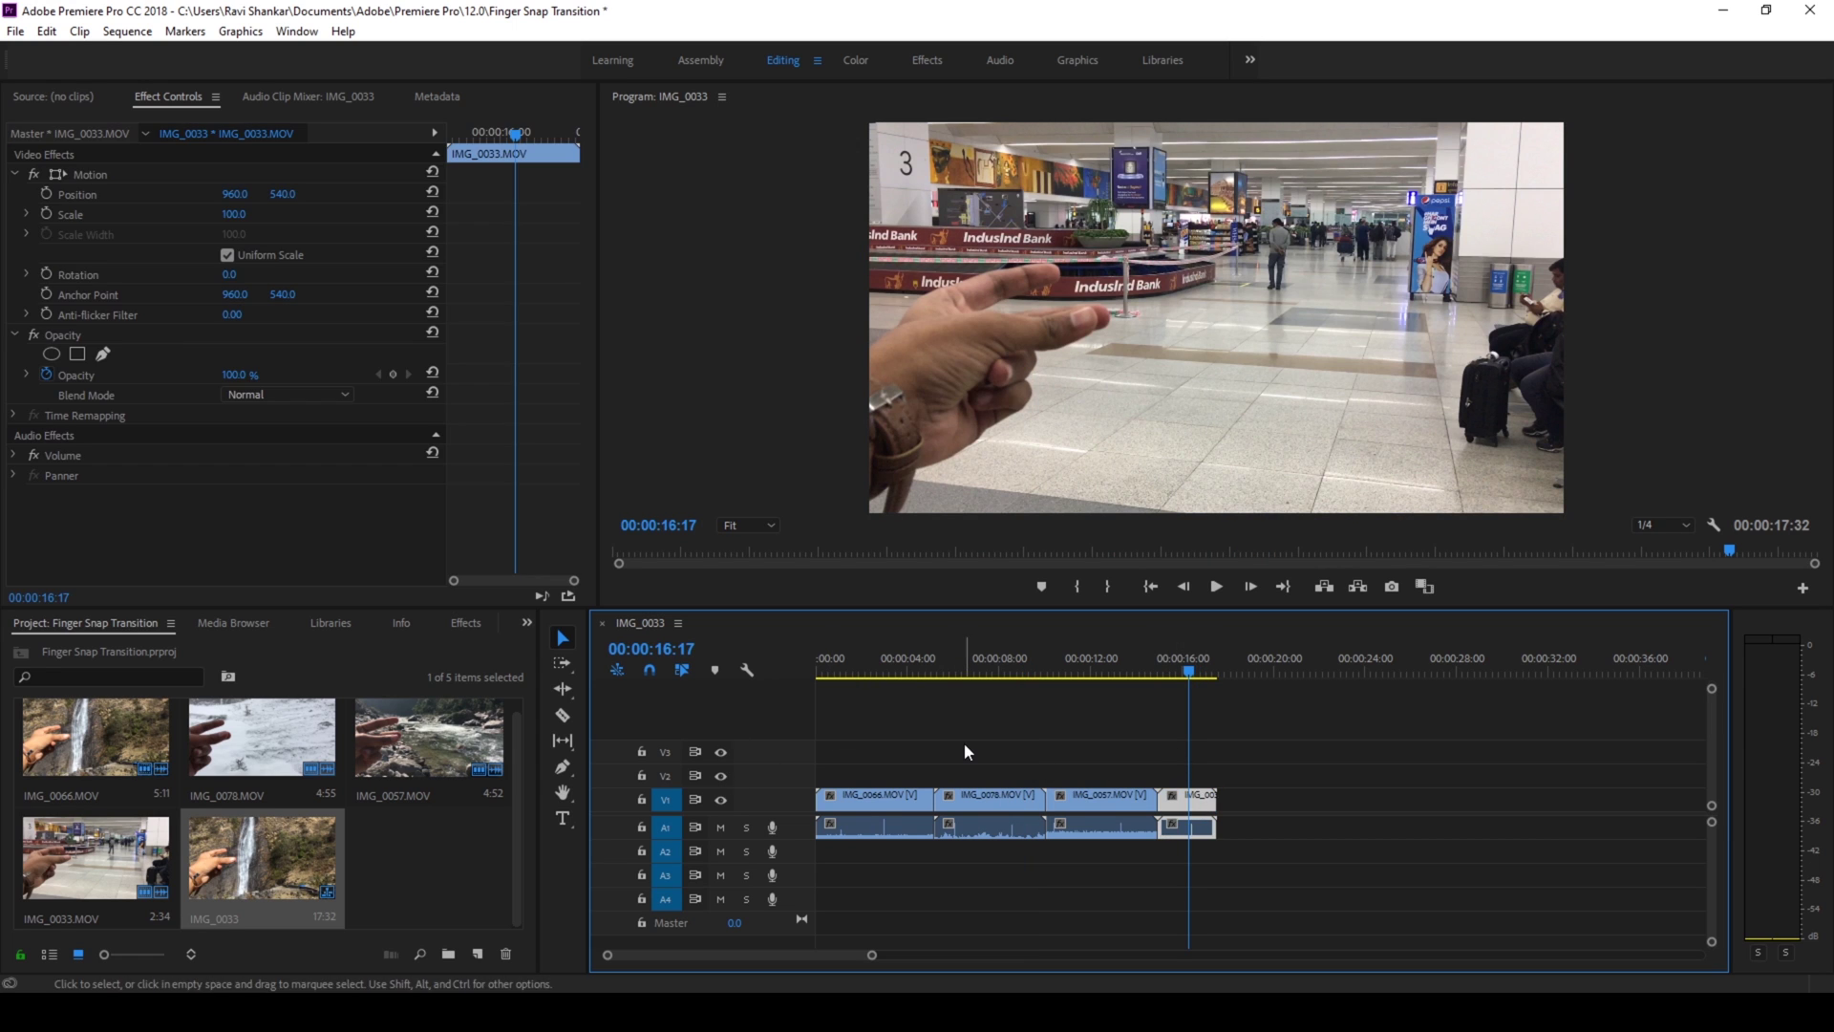
drag(852, 753, 1513, 827)
click(1204, 805)
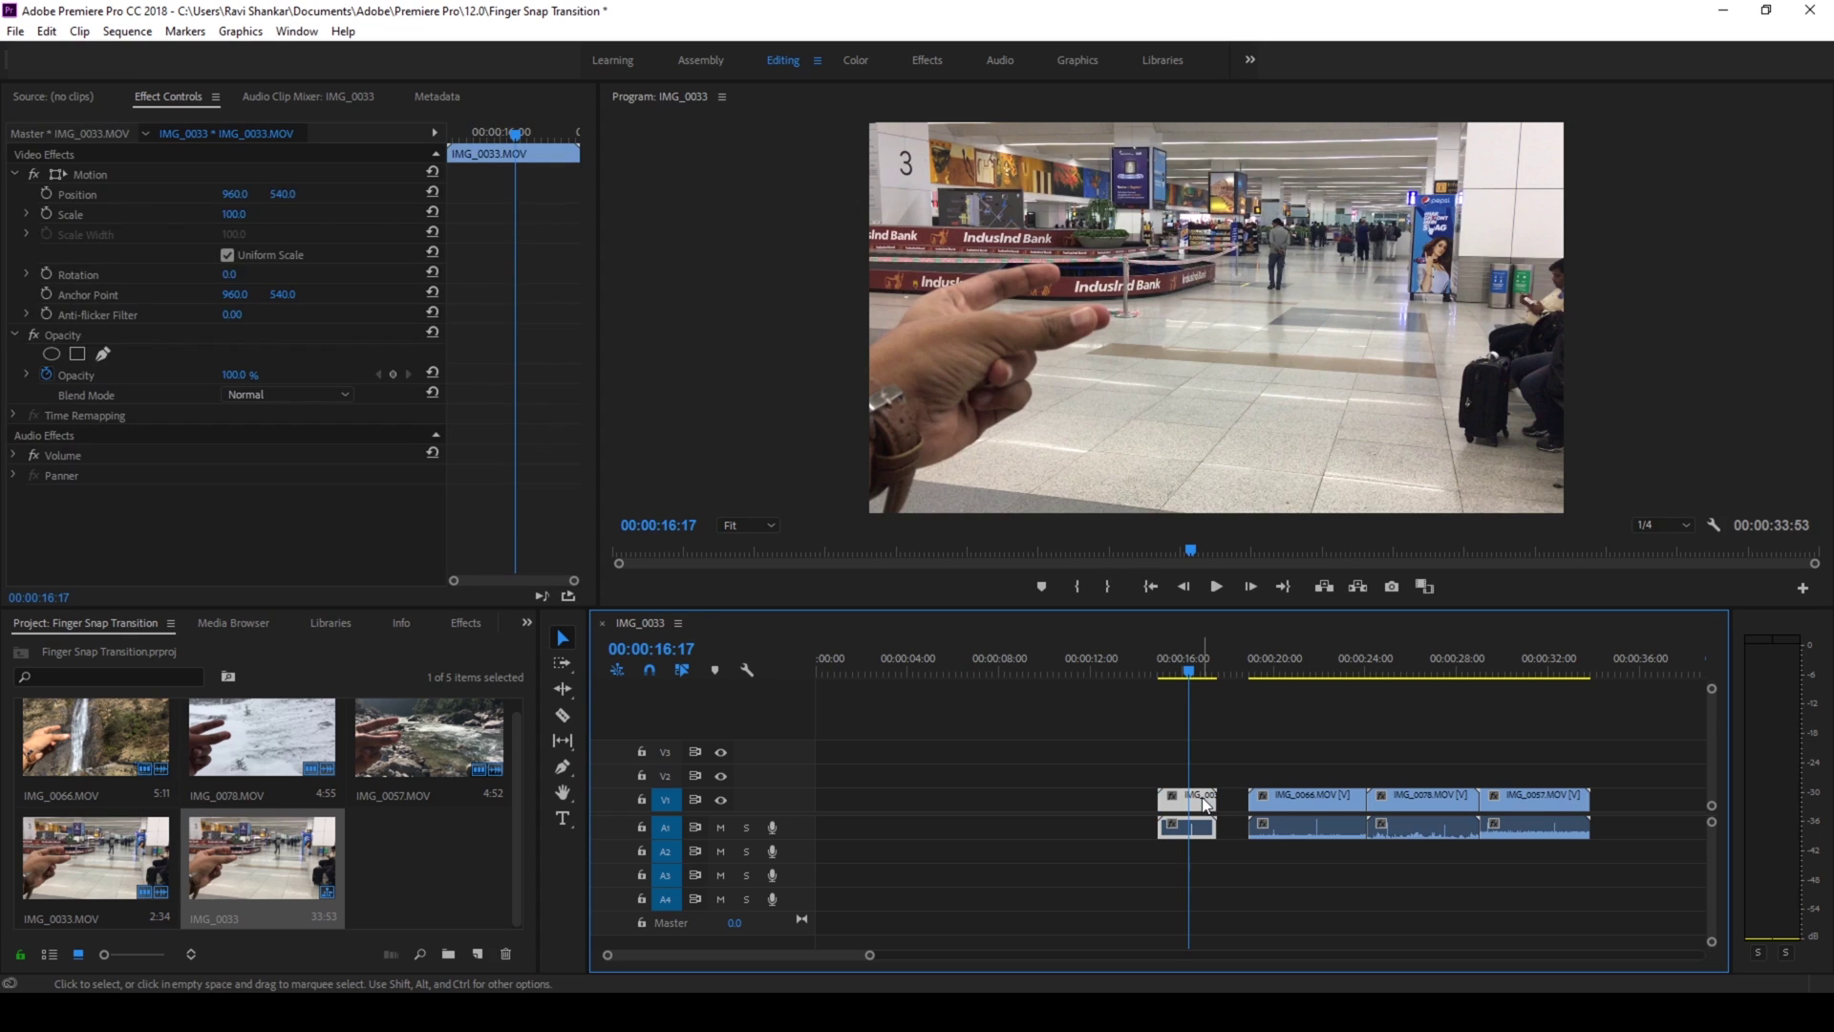
drag(1183, 803, 852, 832)
drag(1188, 778, 1010, 805)
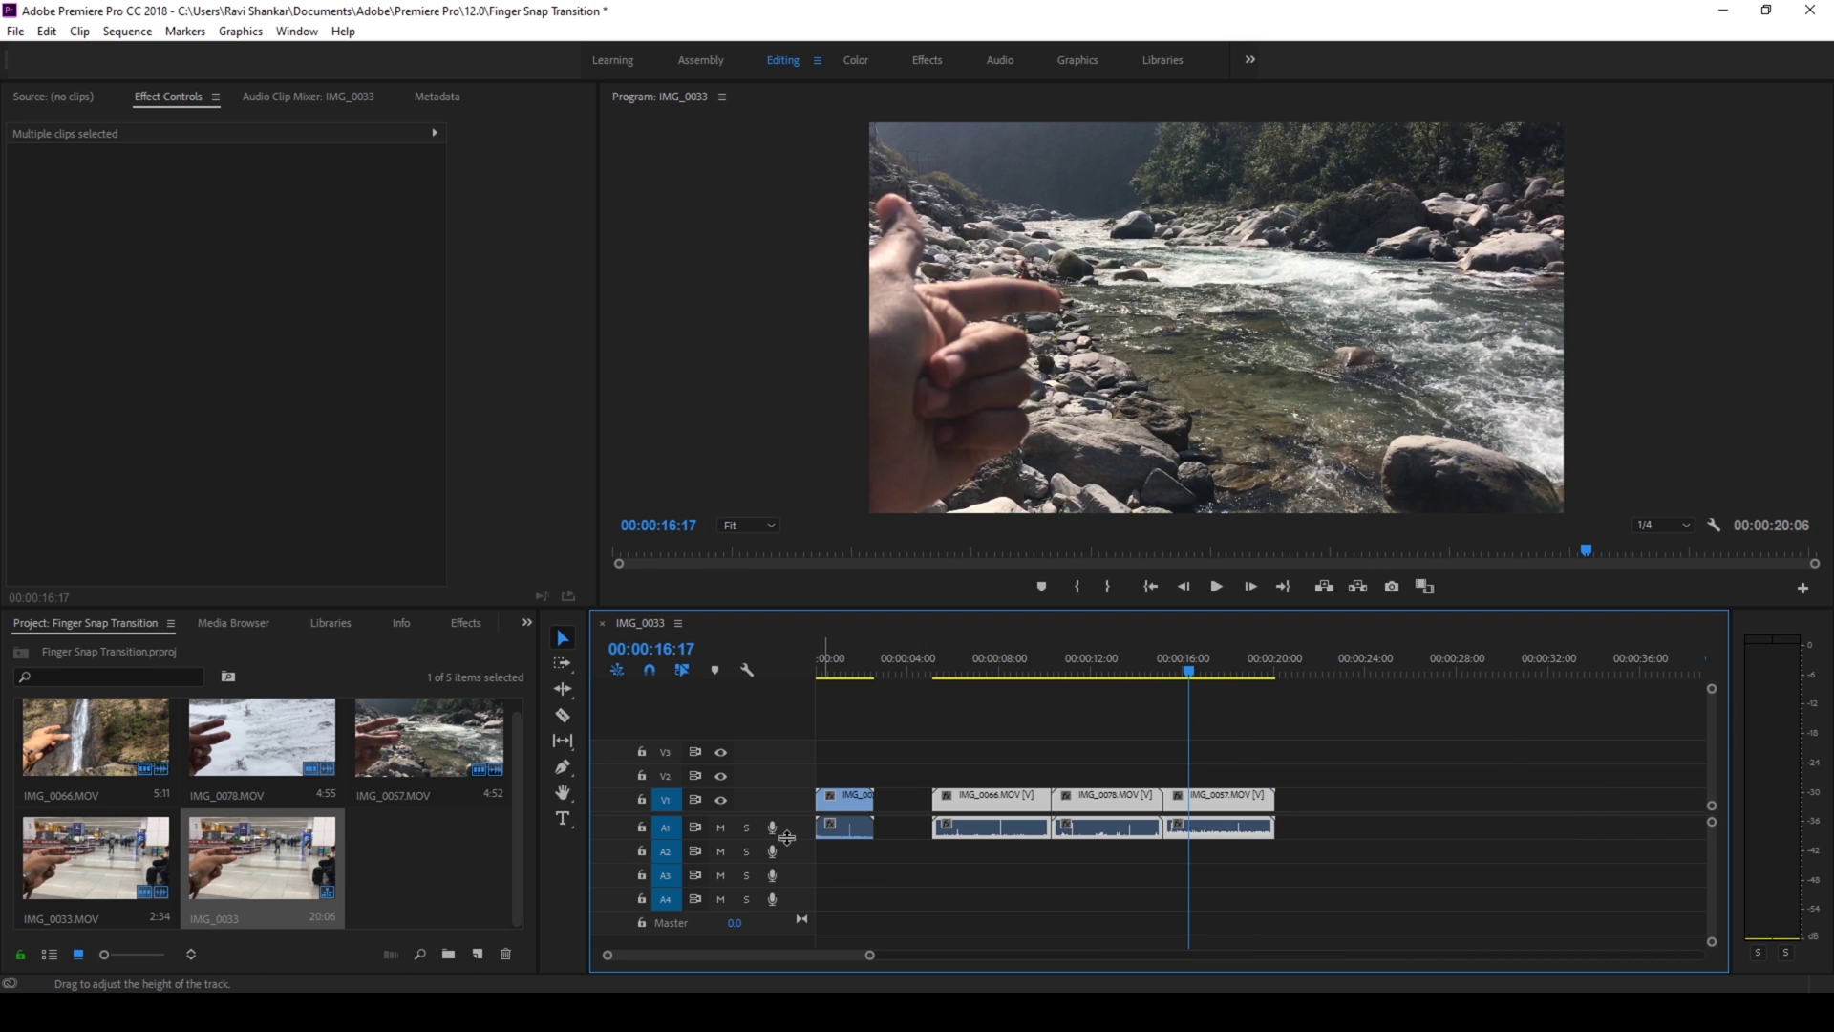
drag(784, 838, 793, 884)
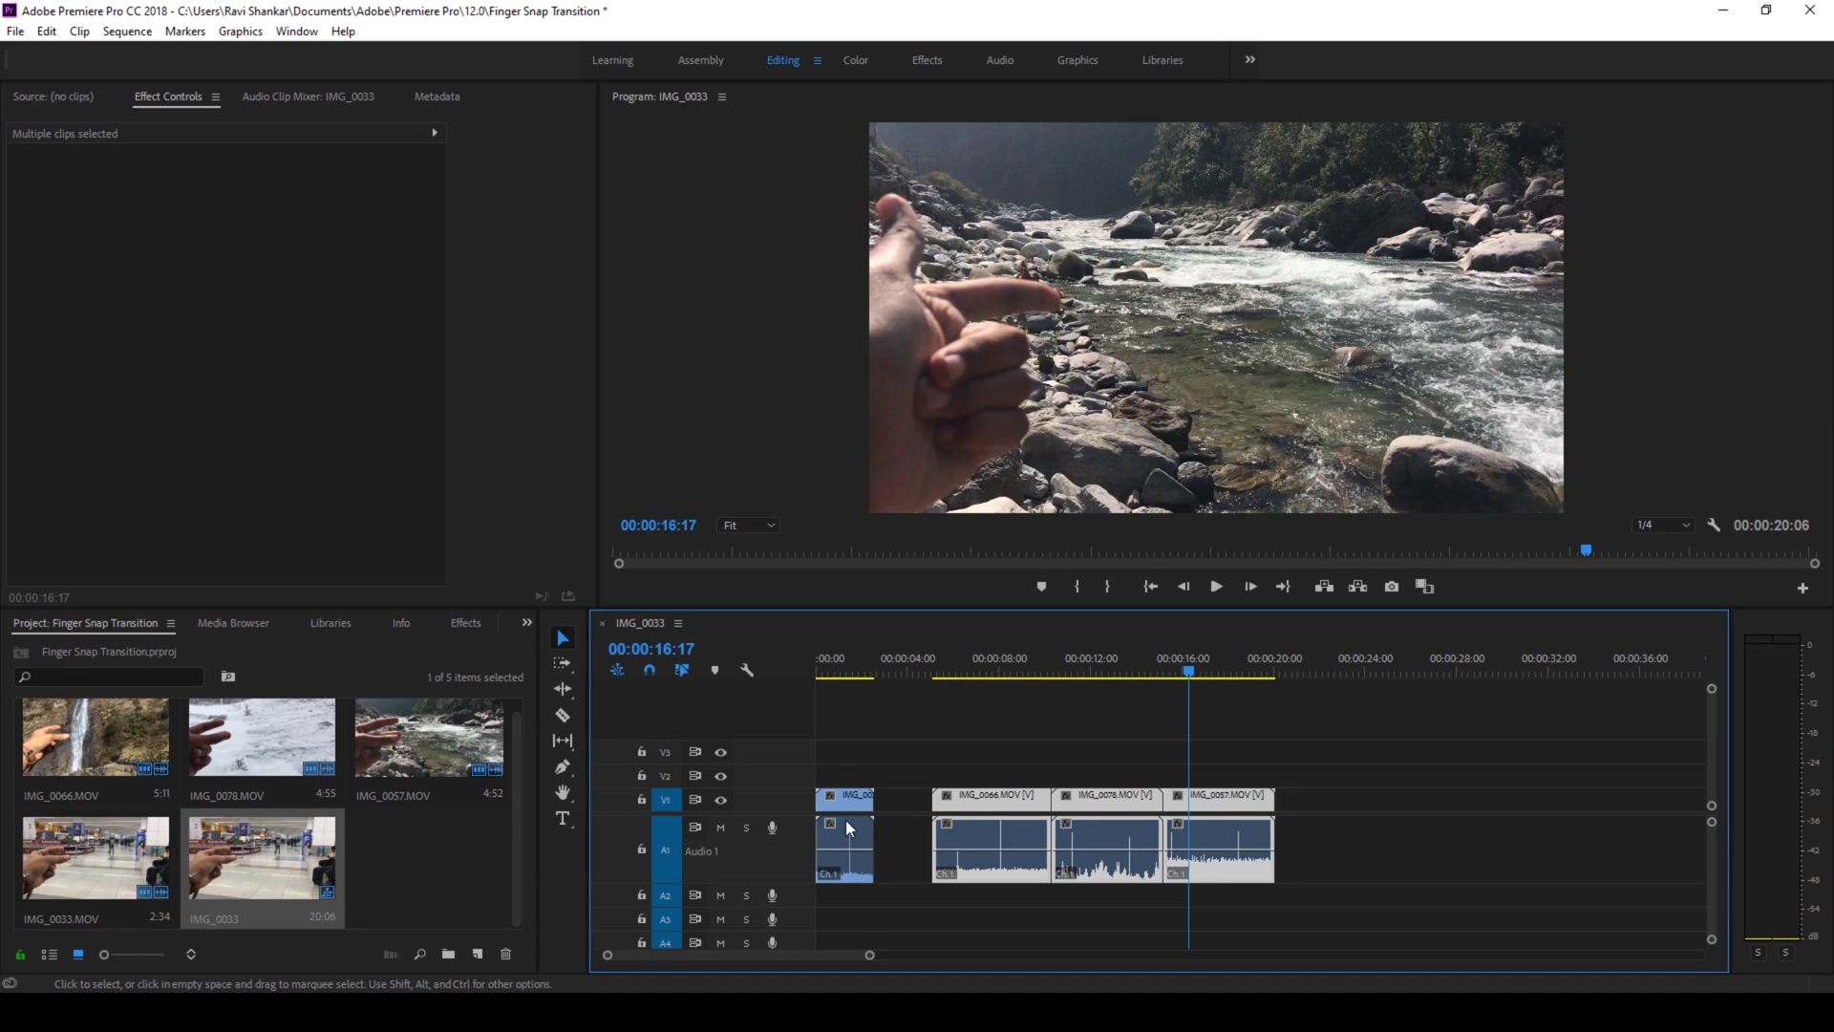
- Zoom into the sequence start and park the playhead on the airport snap at 00:00:01:29
key(Left)
key(Left)
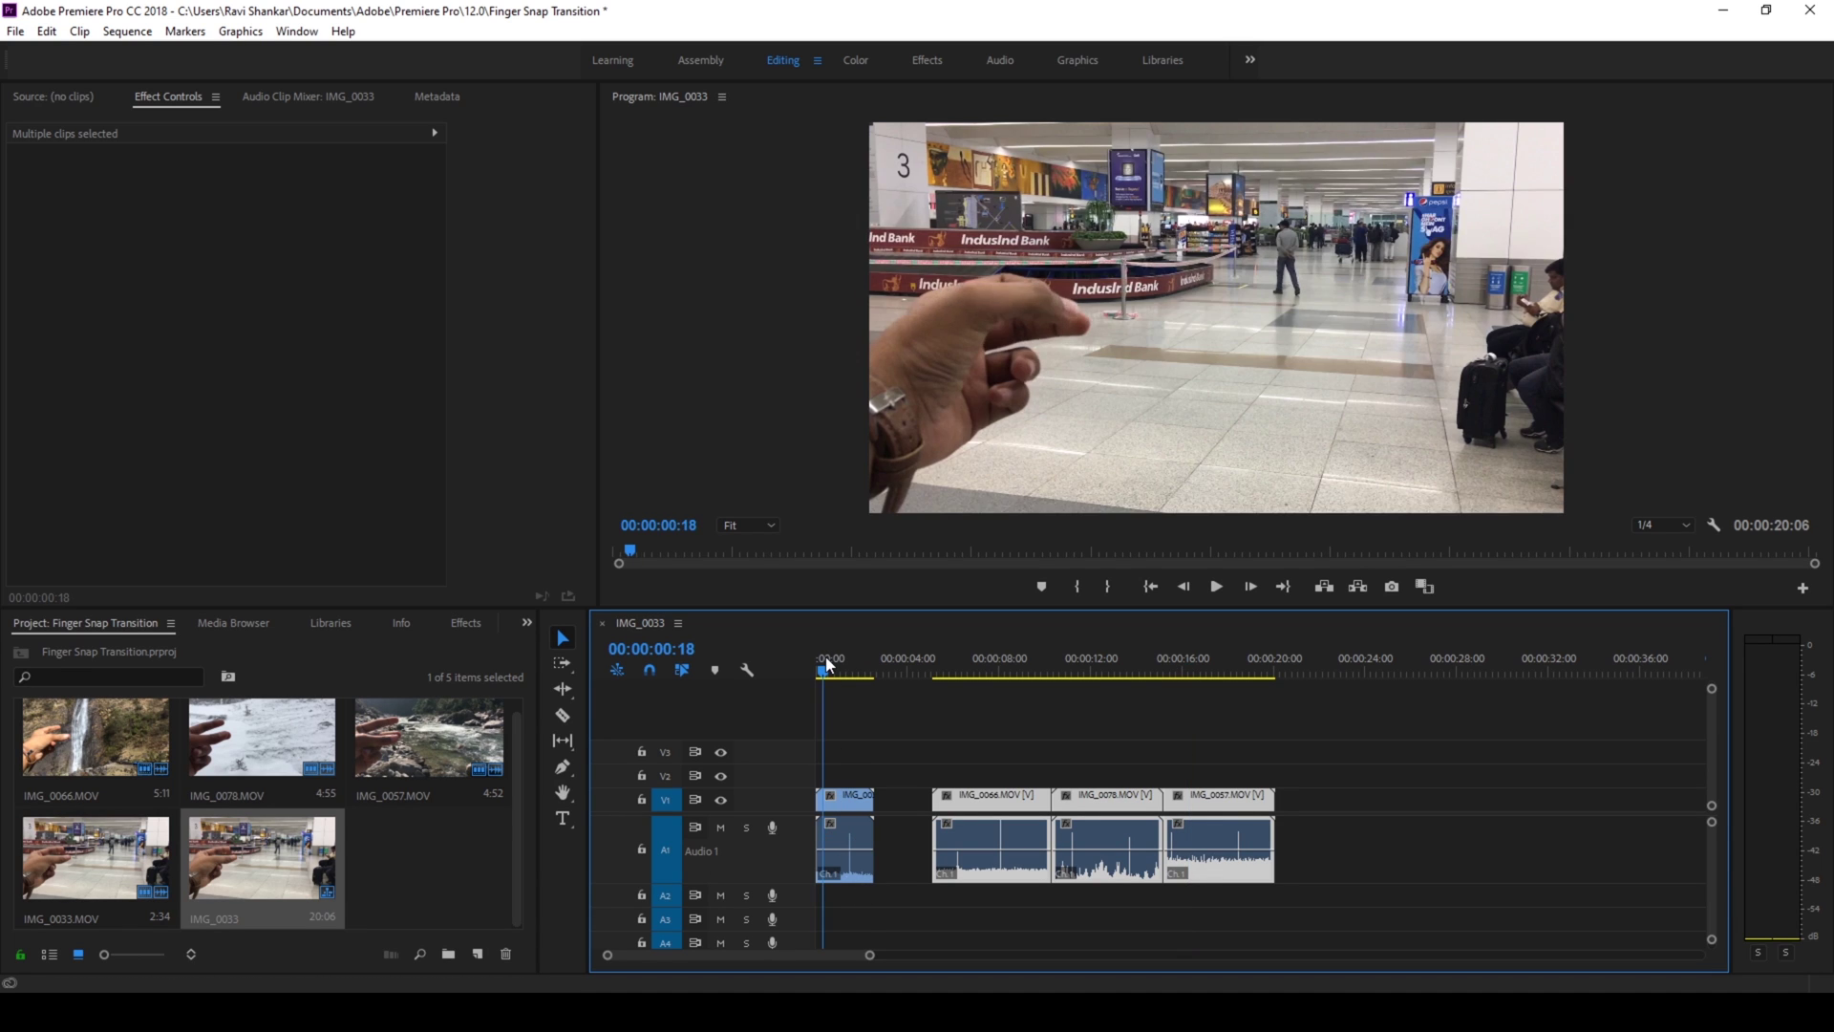
key(space)
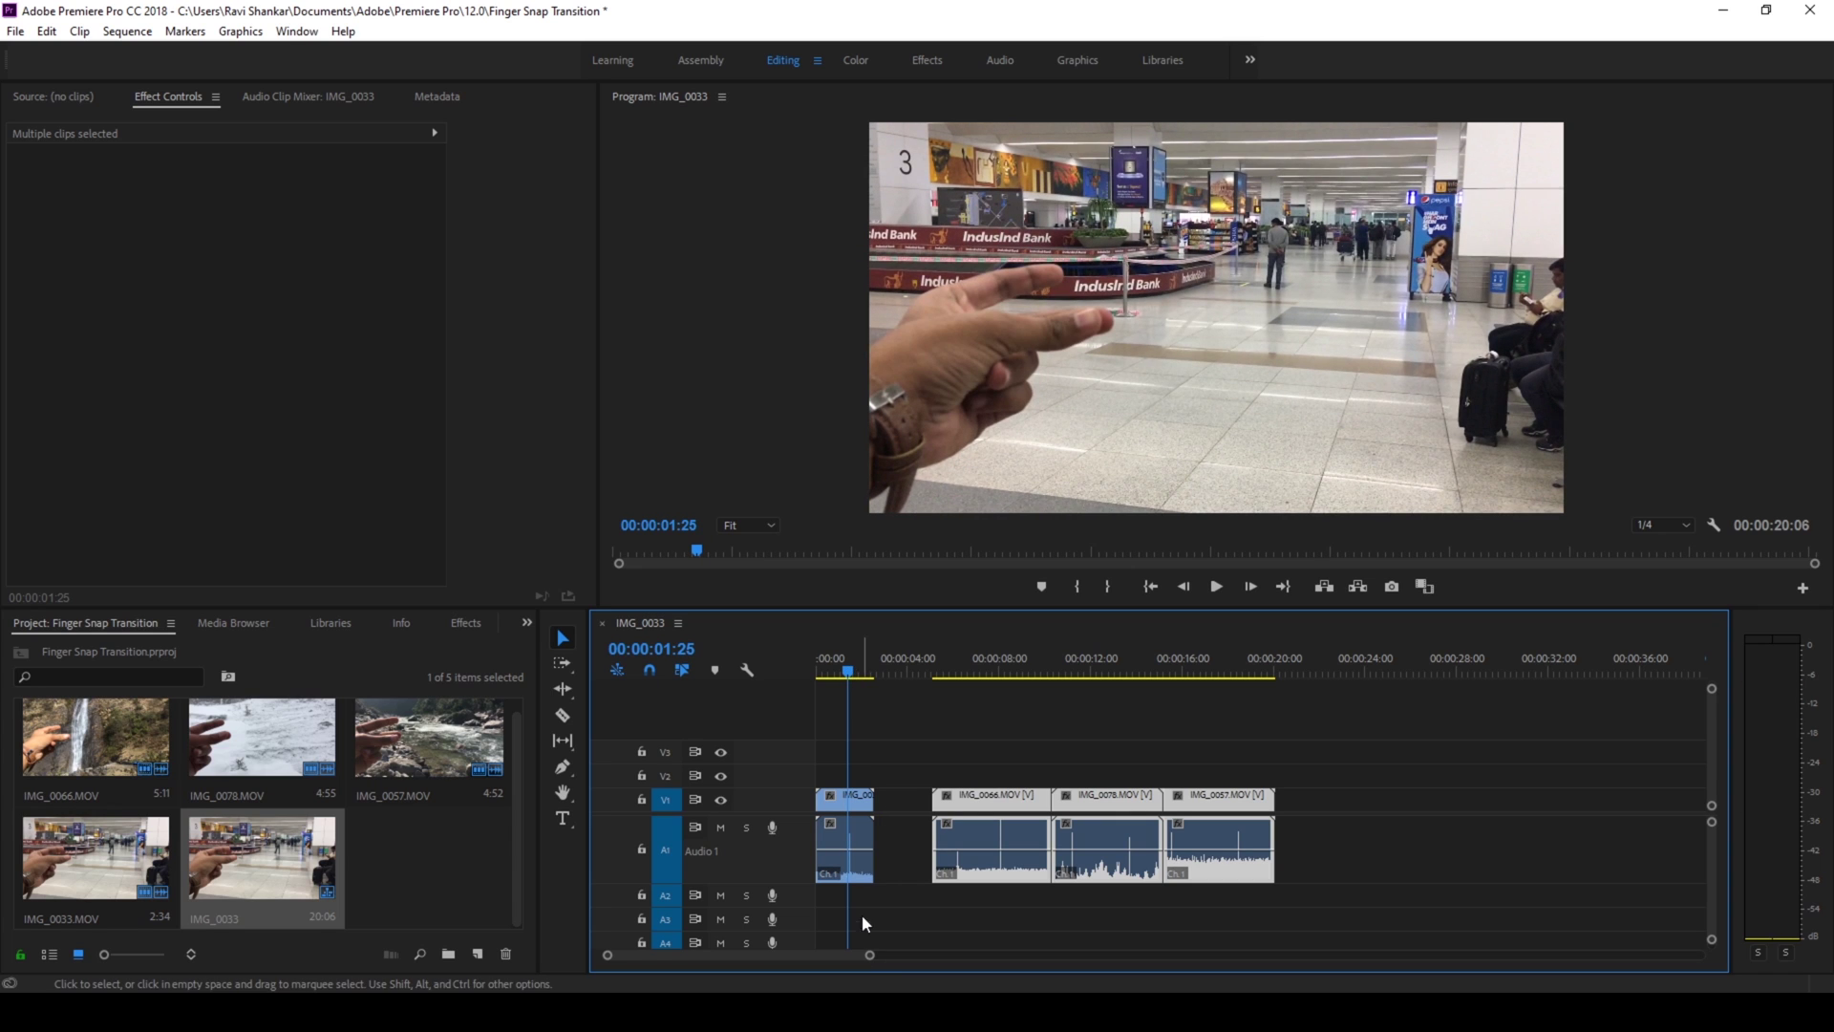
drag(872, 954, 737, 953)
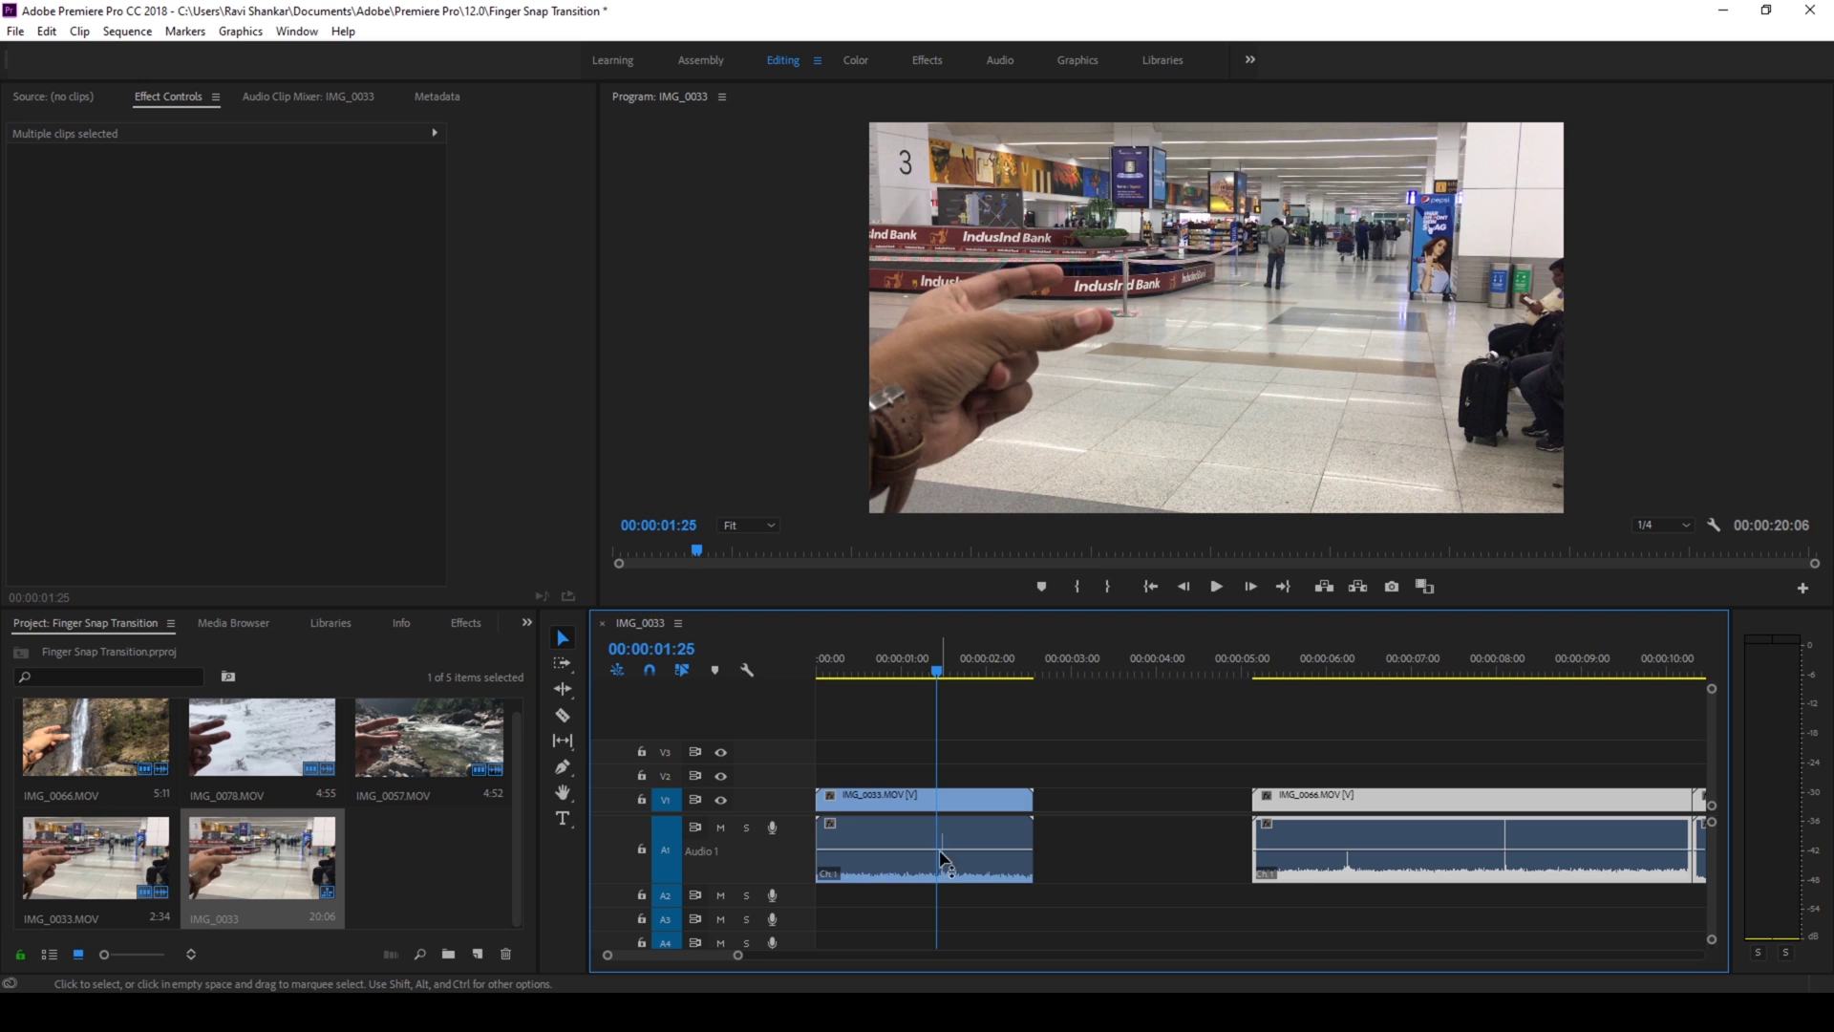
drag(940, 674, 943, 674)
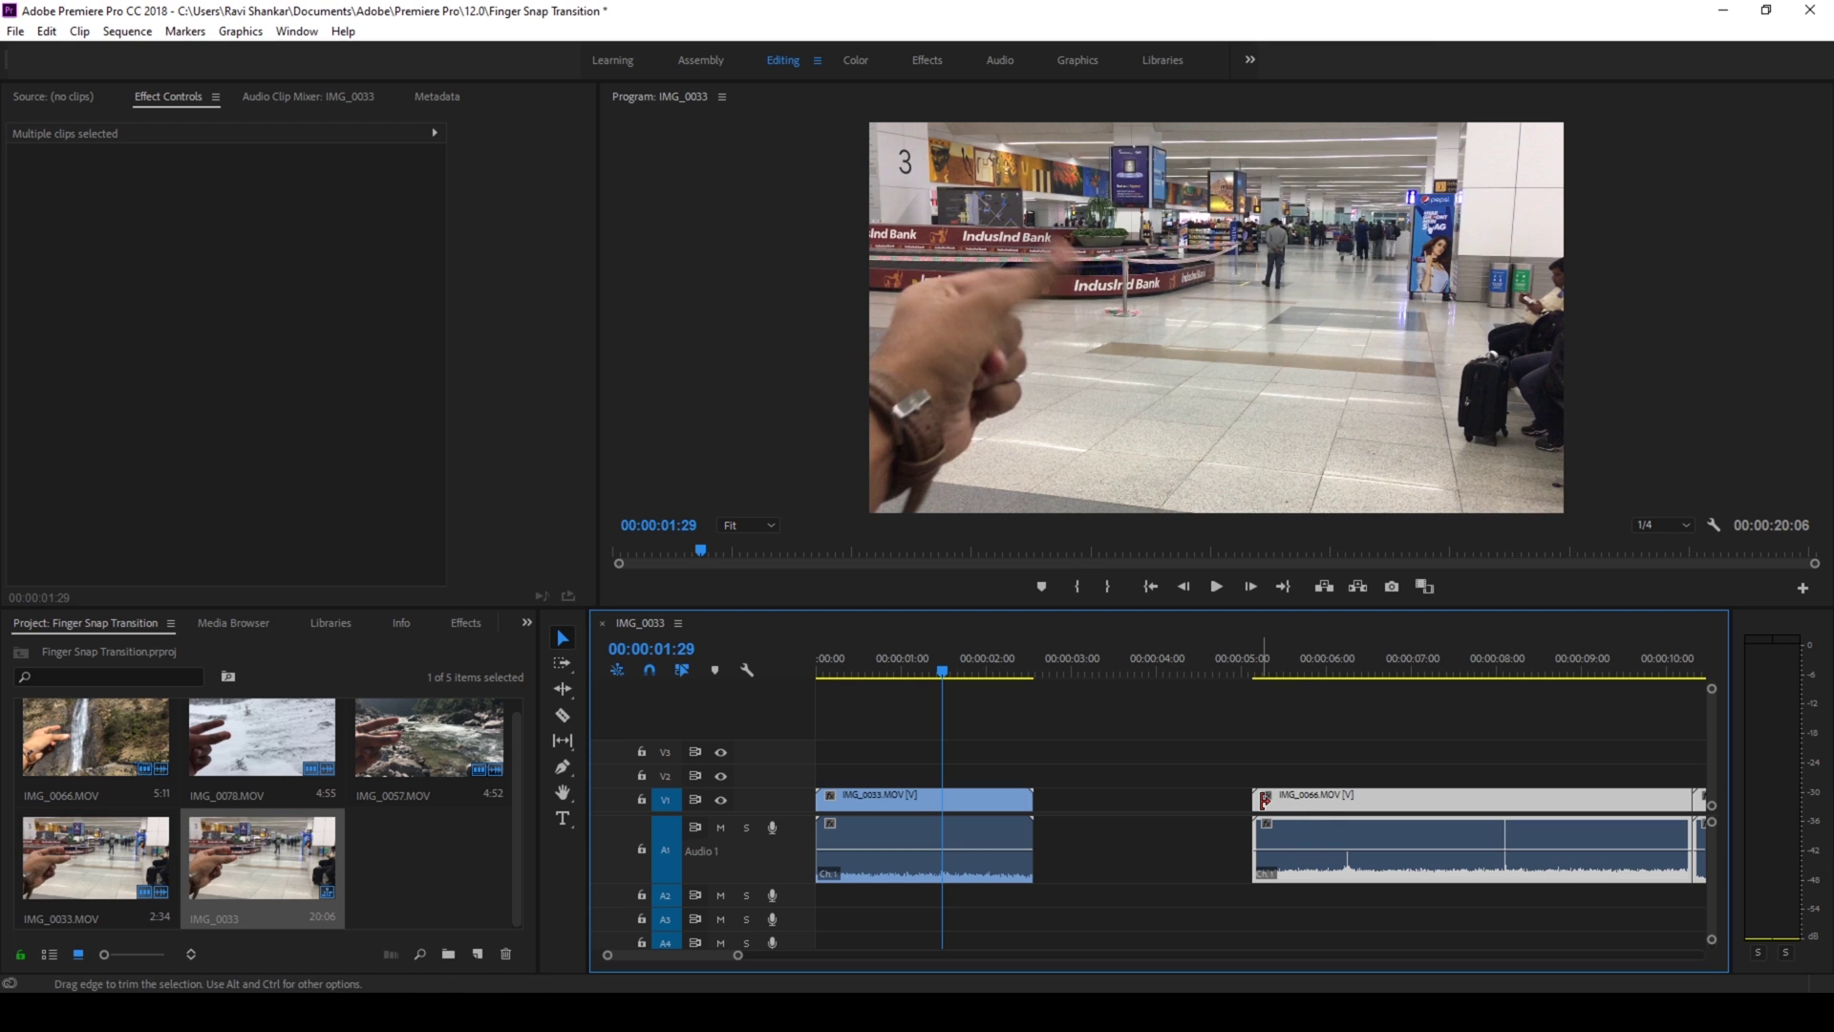
- Trim IMG_0066's in-point later so the waterfall clip starts nearer its snap
click(1264, 798)
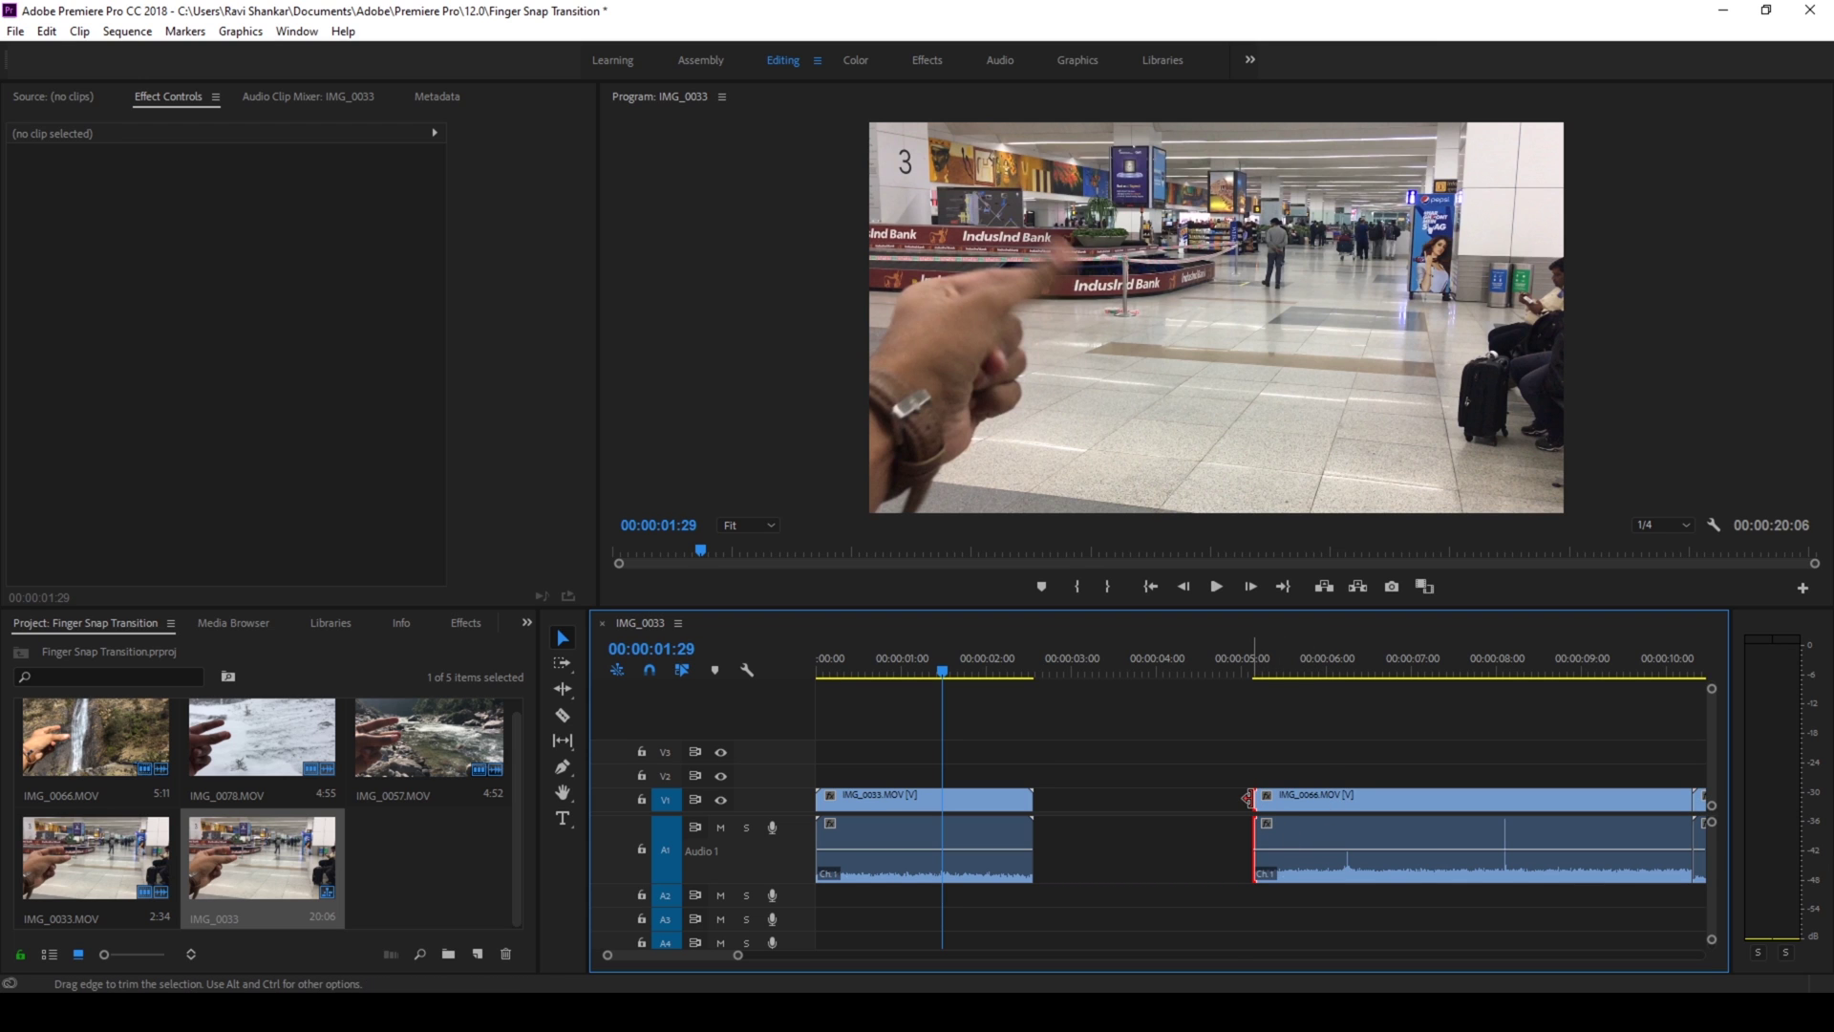
drag(1258, 799, 1341, 812)
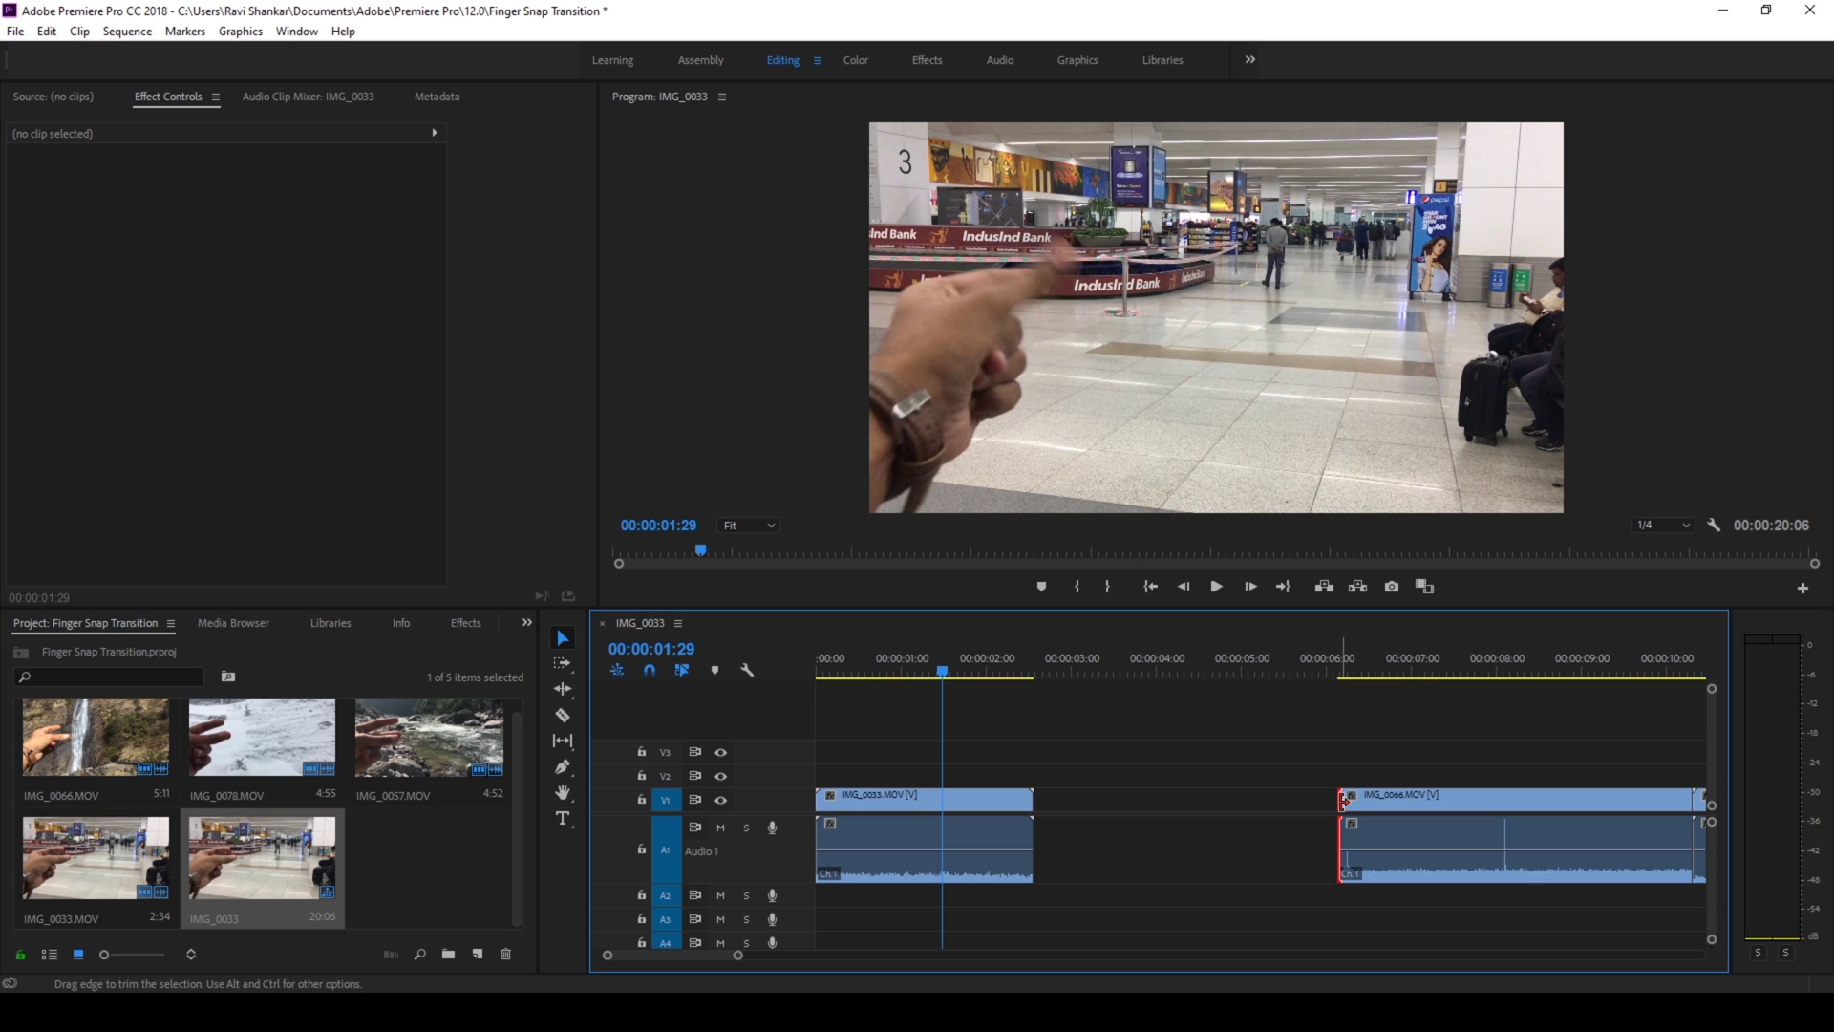
drag(1342, 801, 1351, 800)
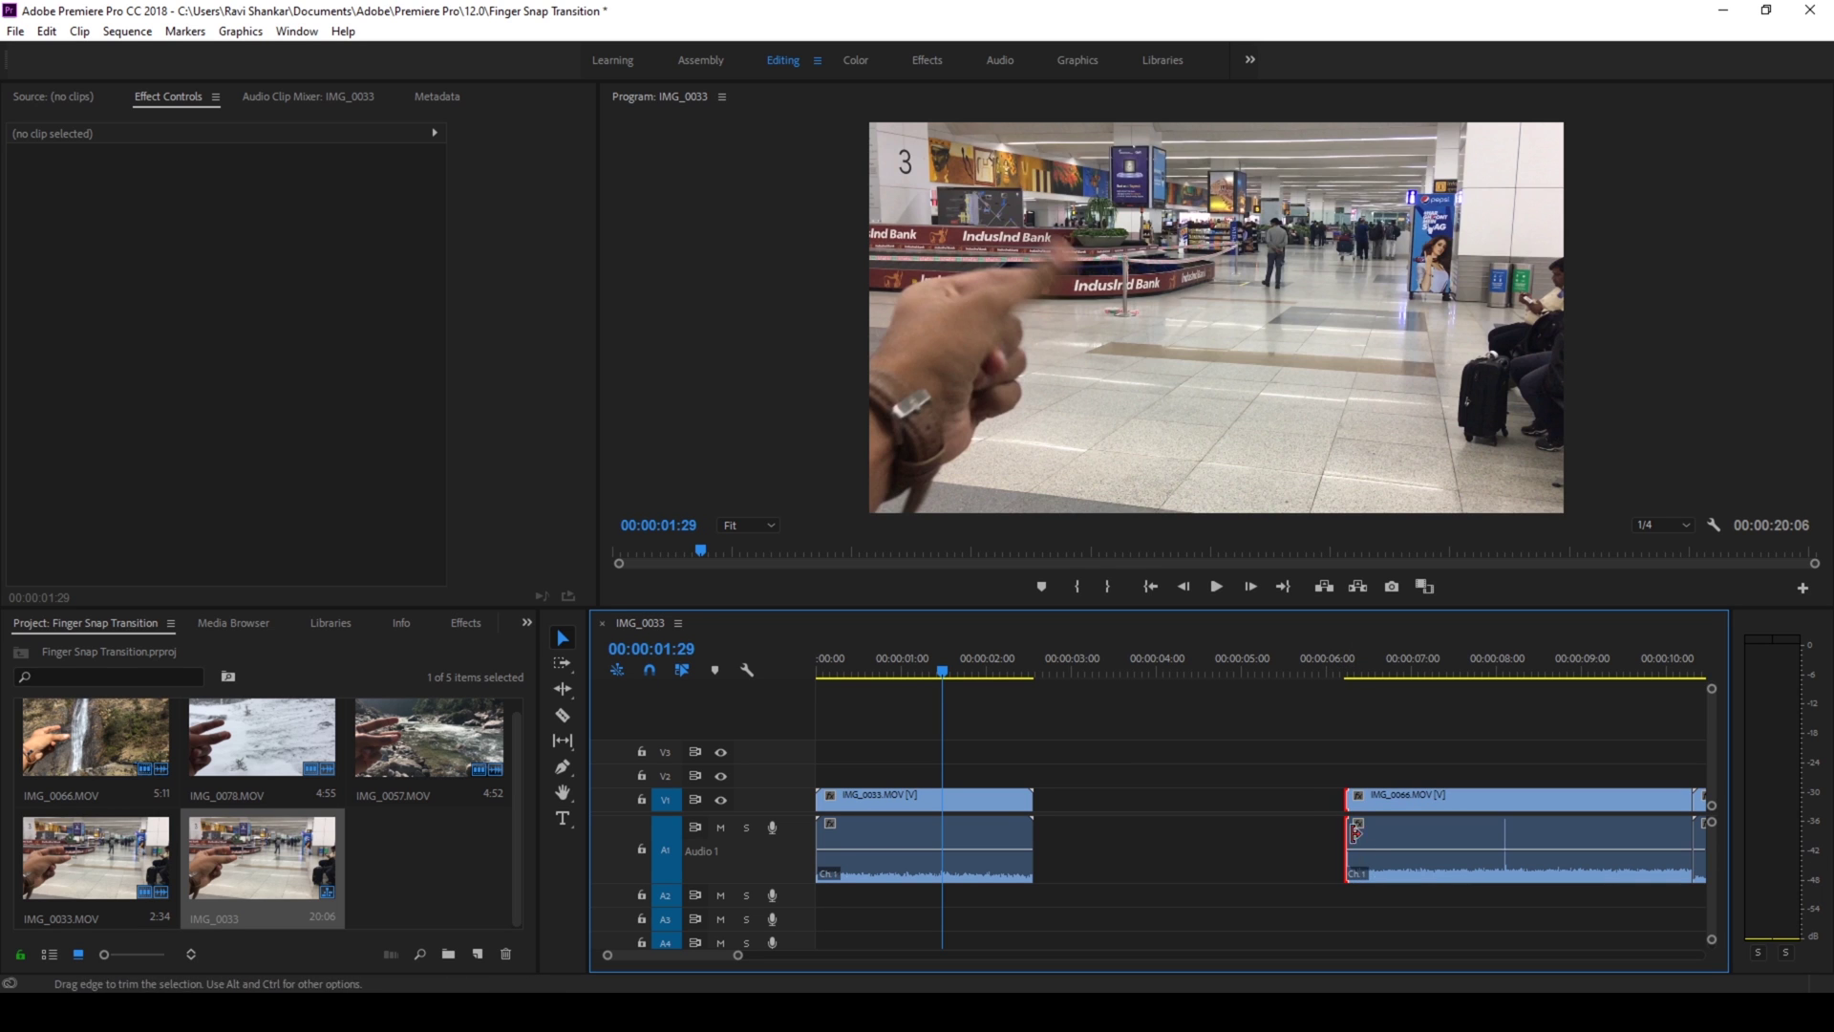
- Slide IMG_0066 left to meet IMG_0033 at 00:00:01:29 and replay the jump cut
click(1366, 804)
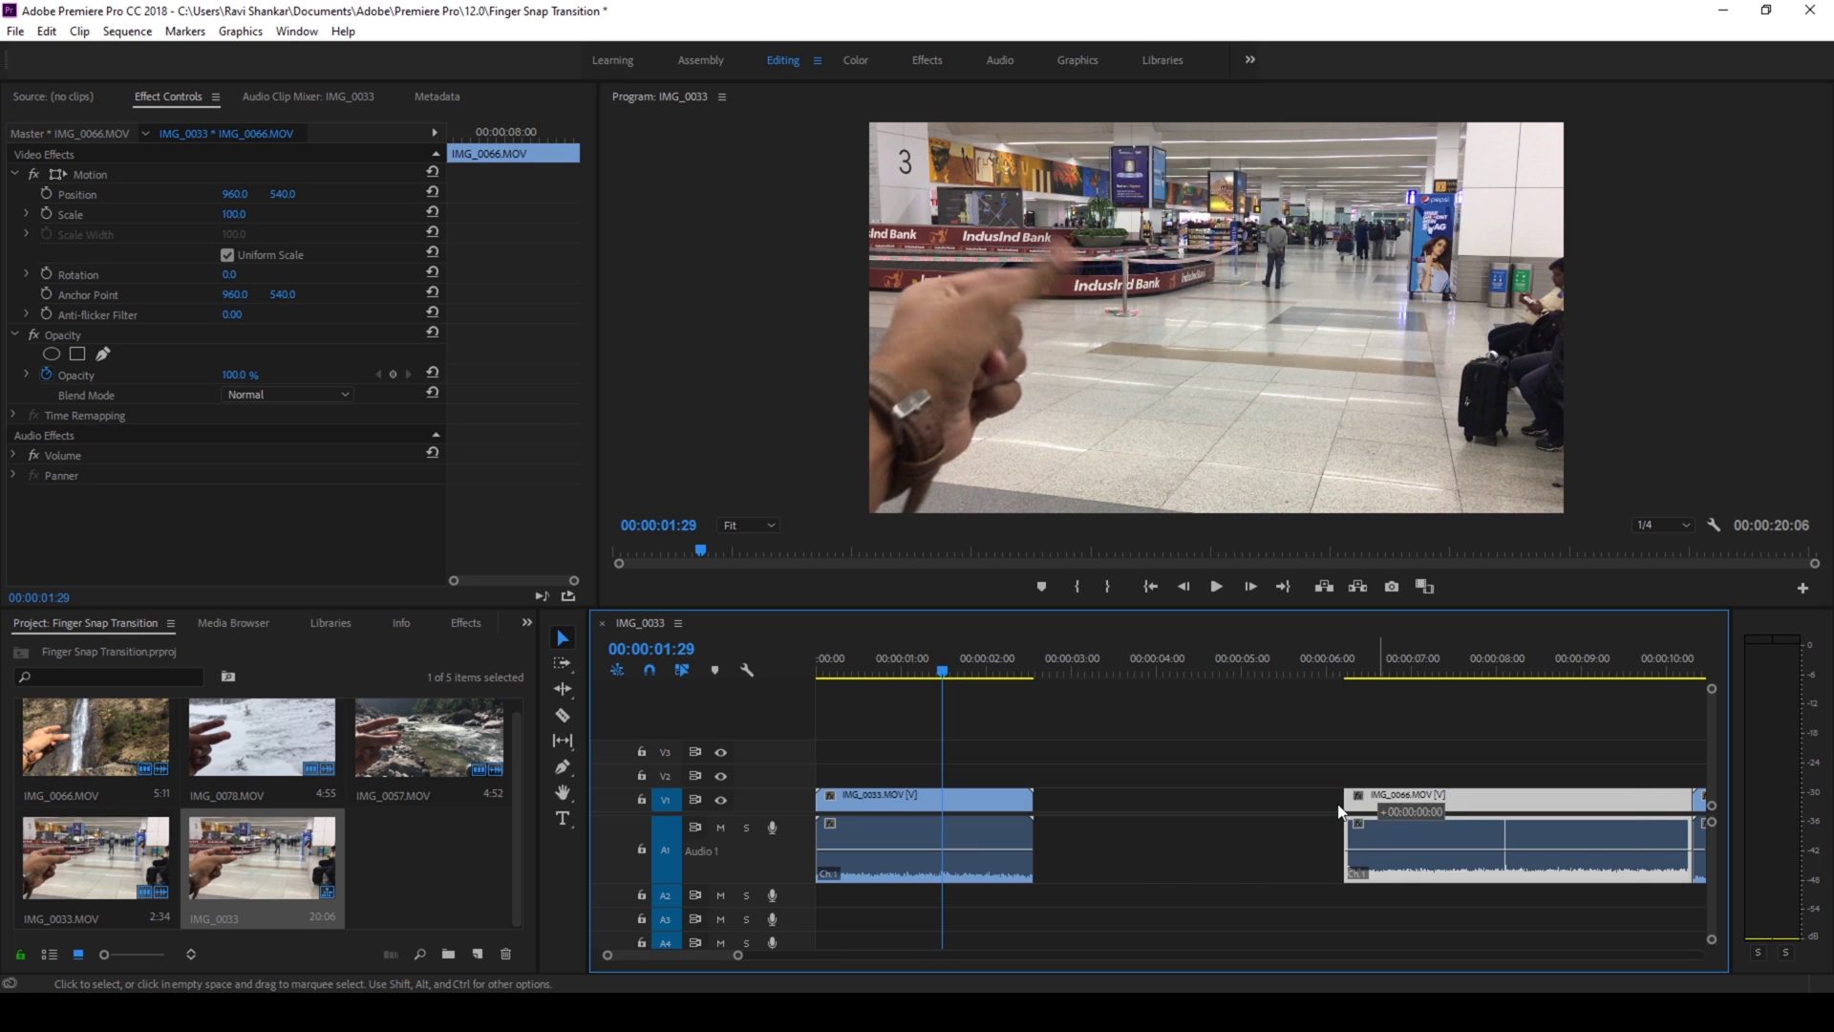
drag(1375, 802, 983, 801)
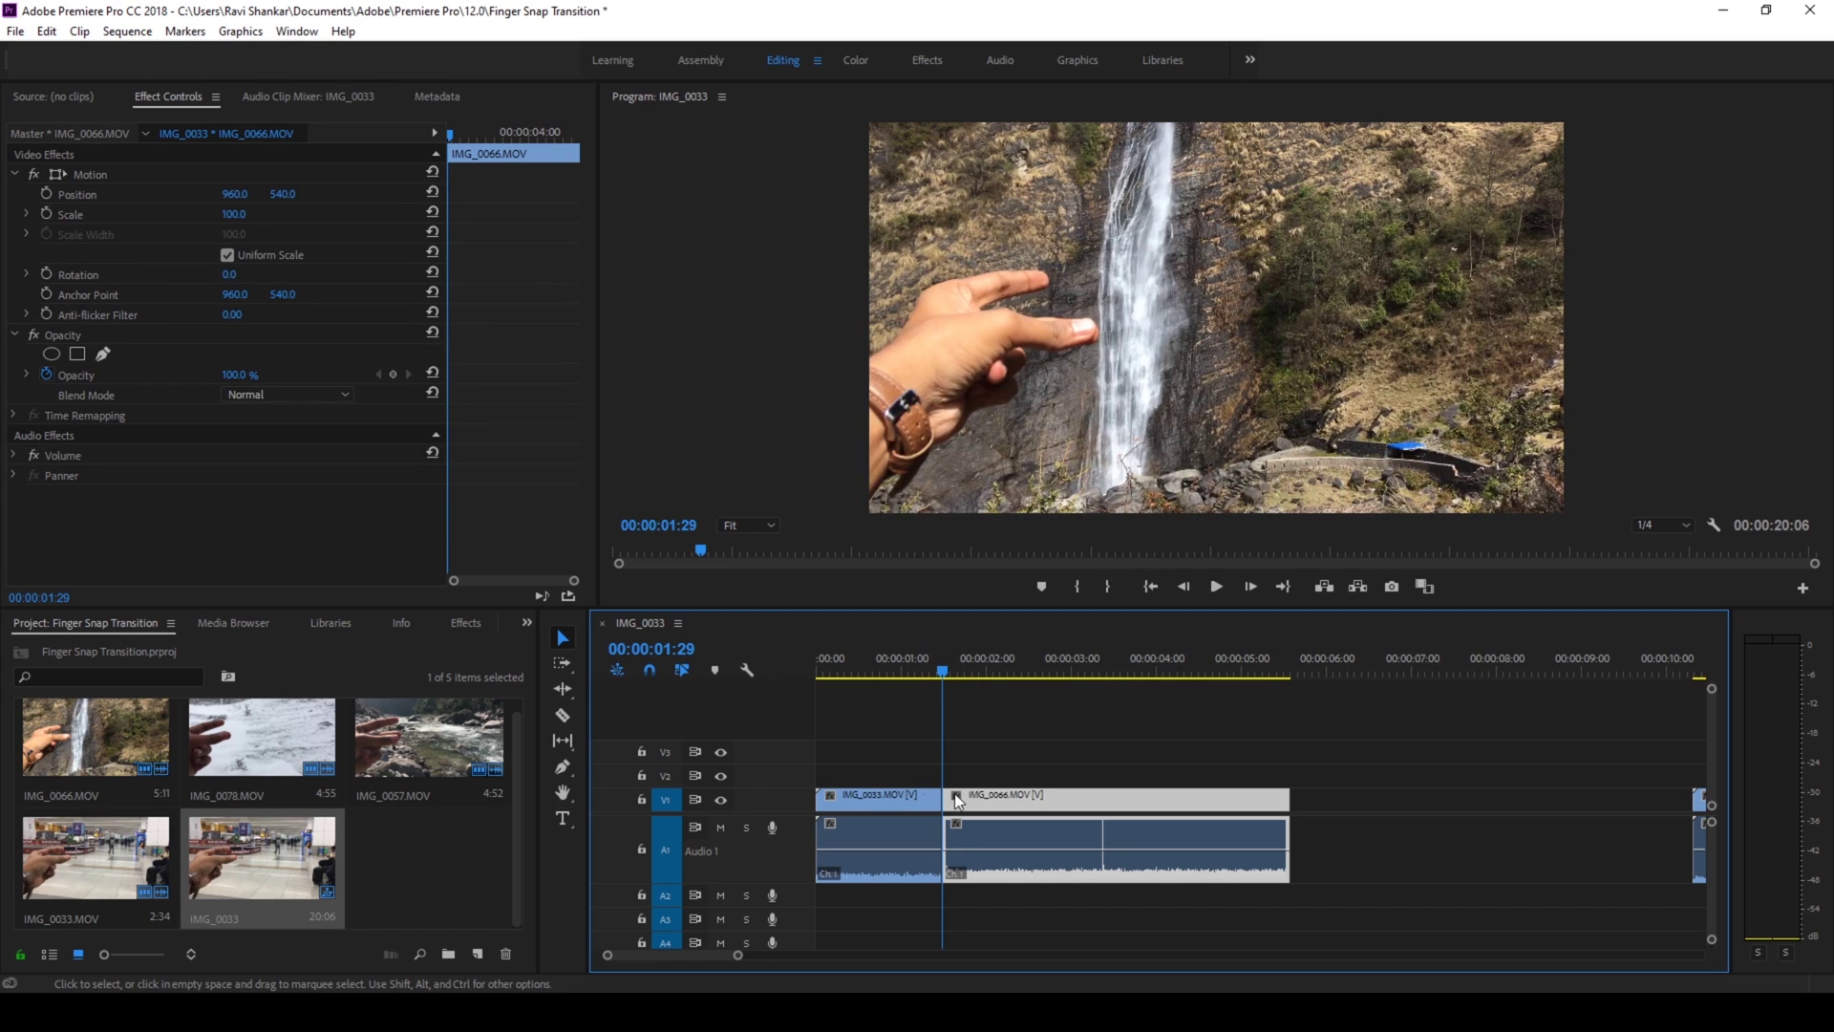
drag(943, 674, 915, 678)
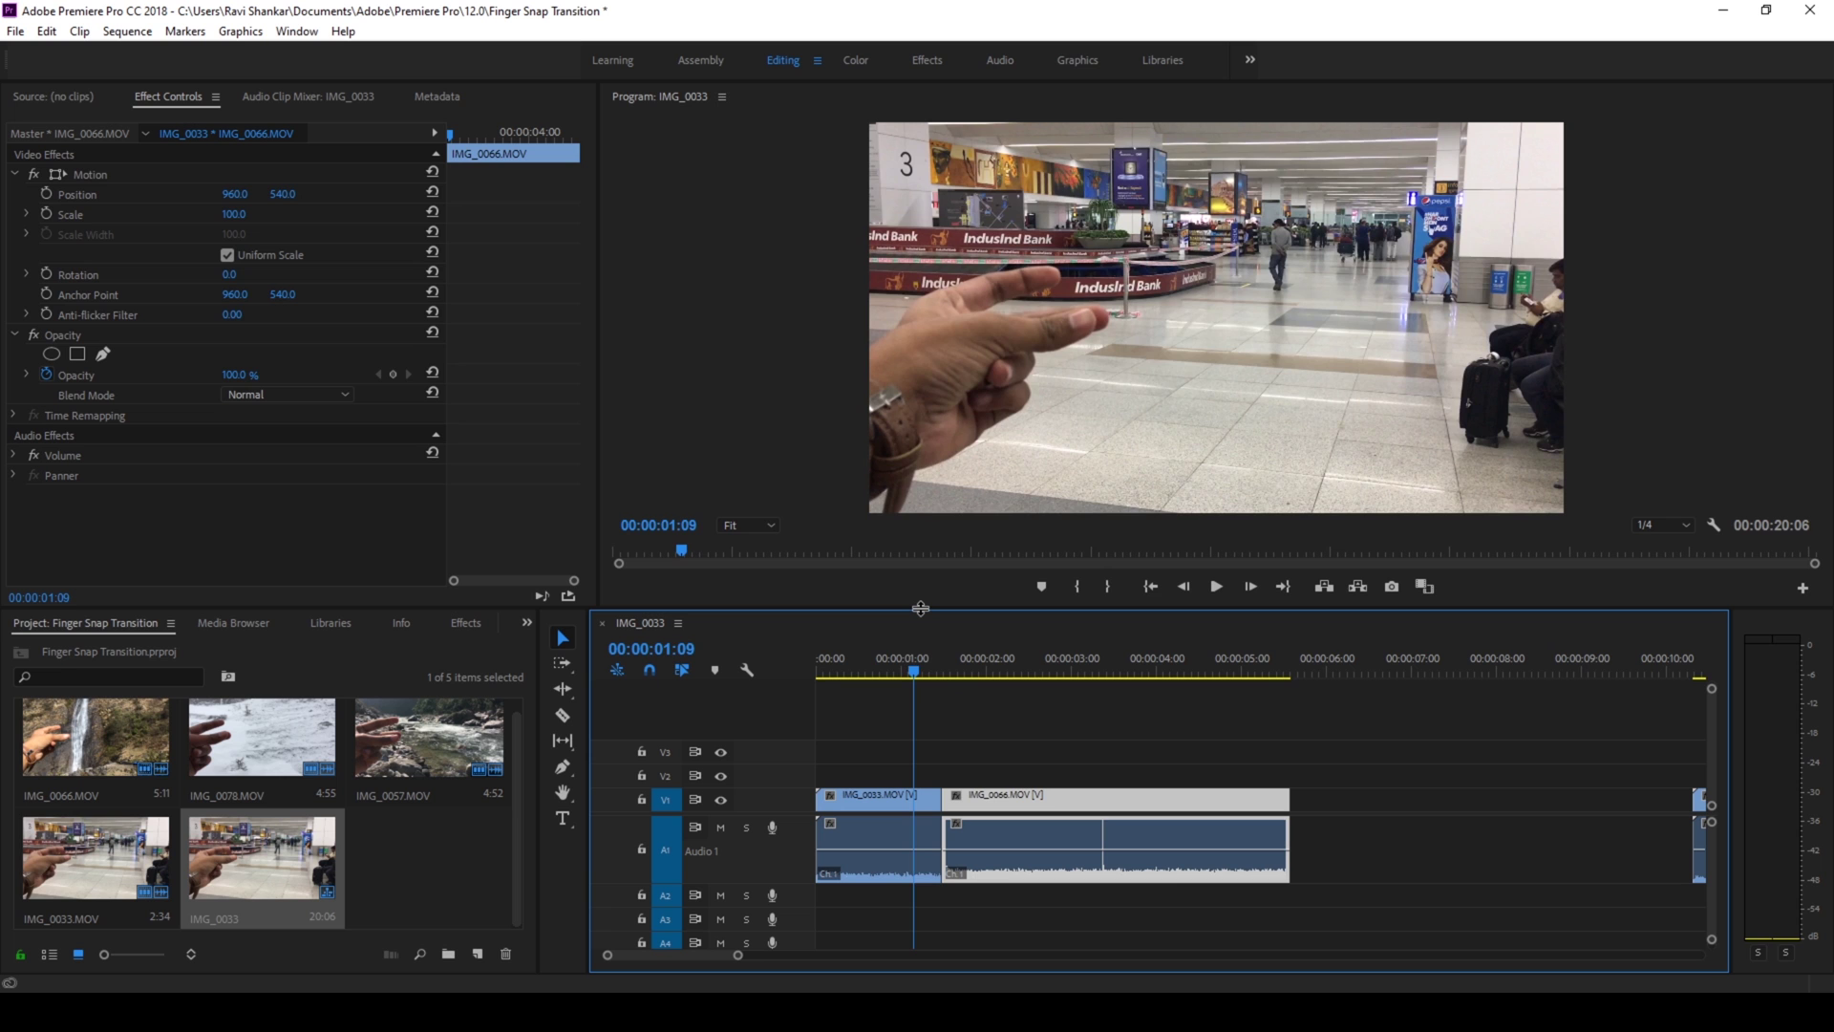
key(space)
click(889, 659)
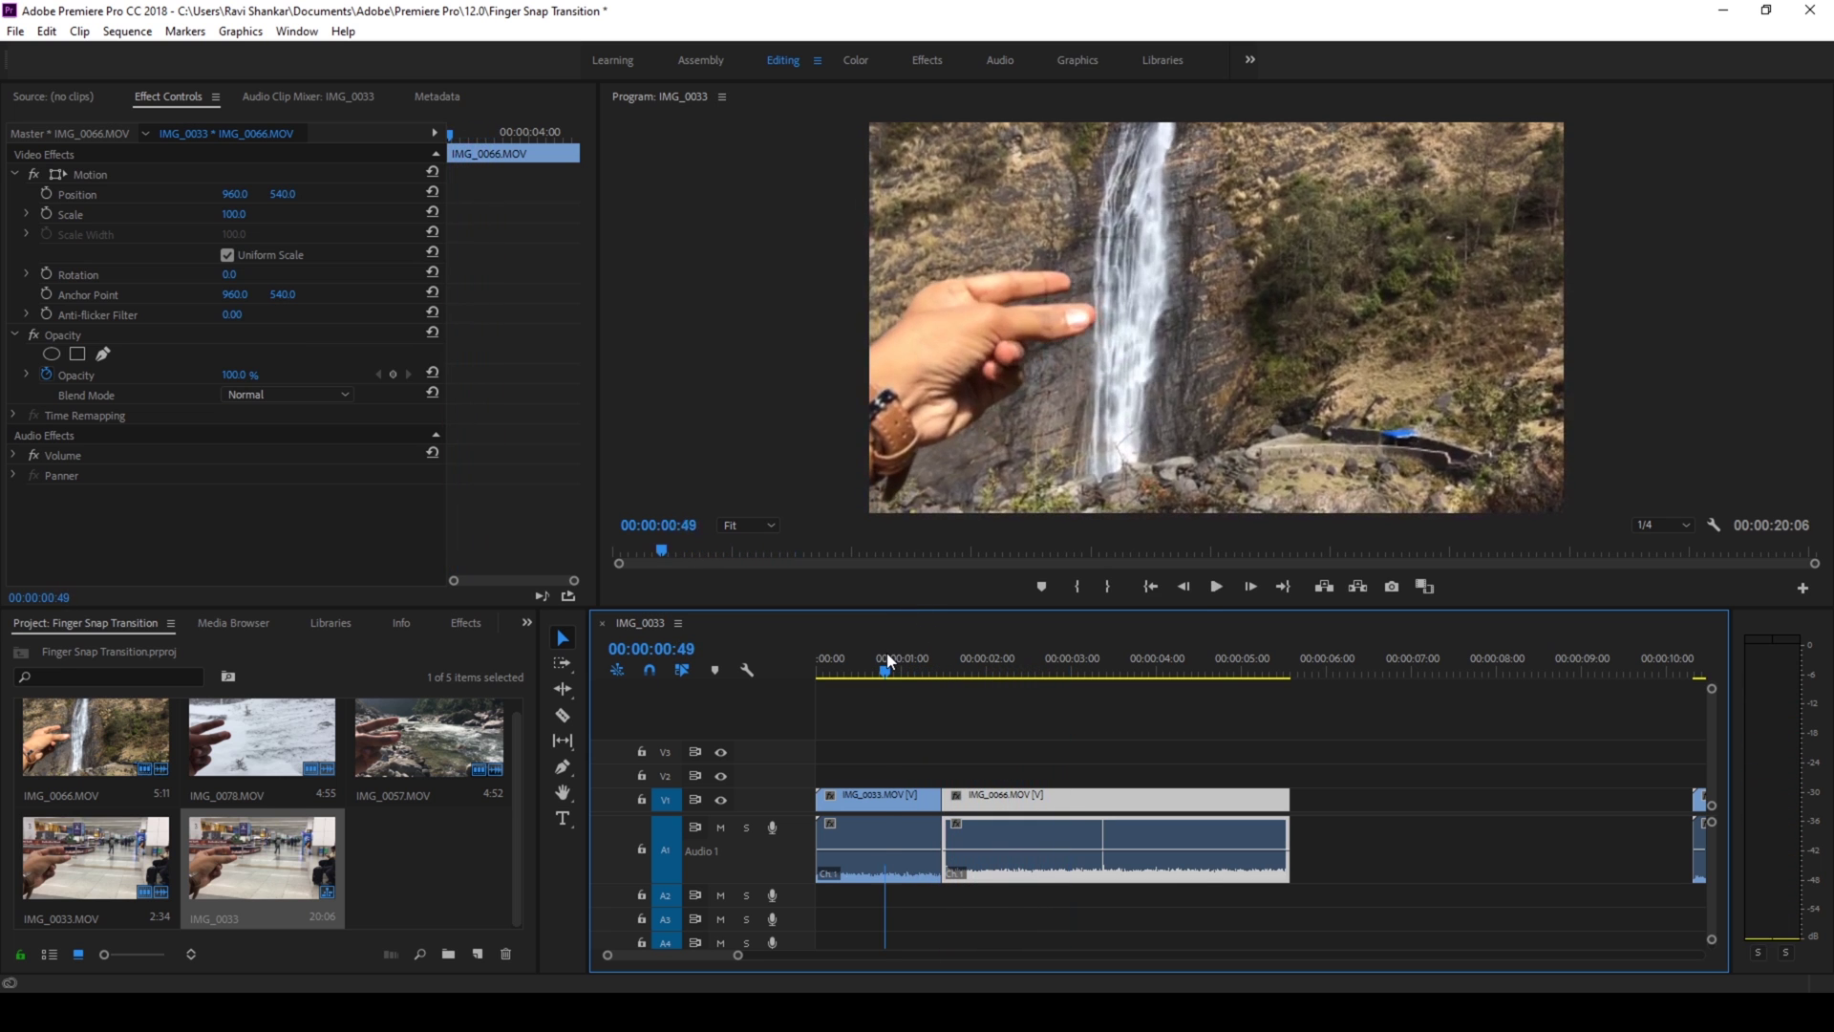
key(space)
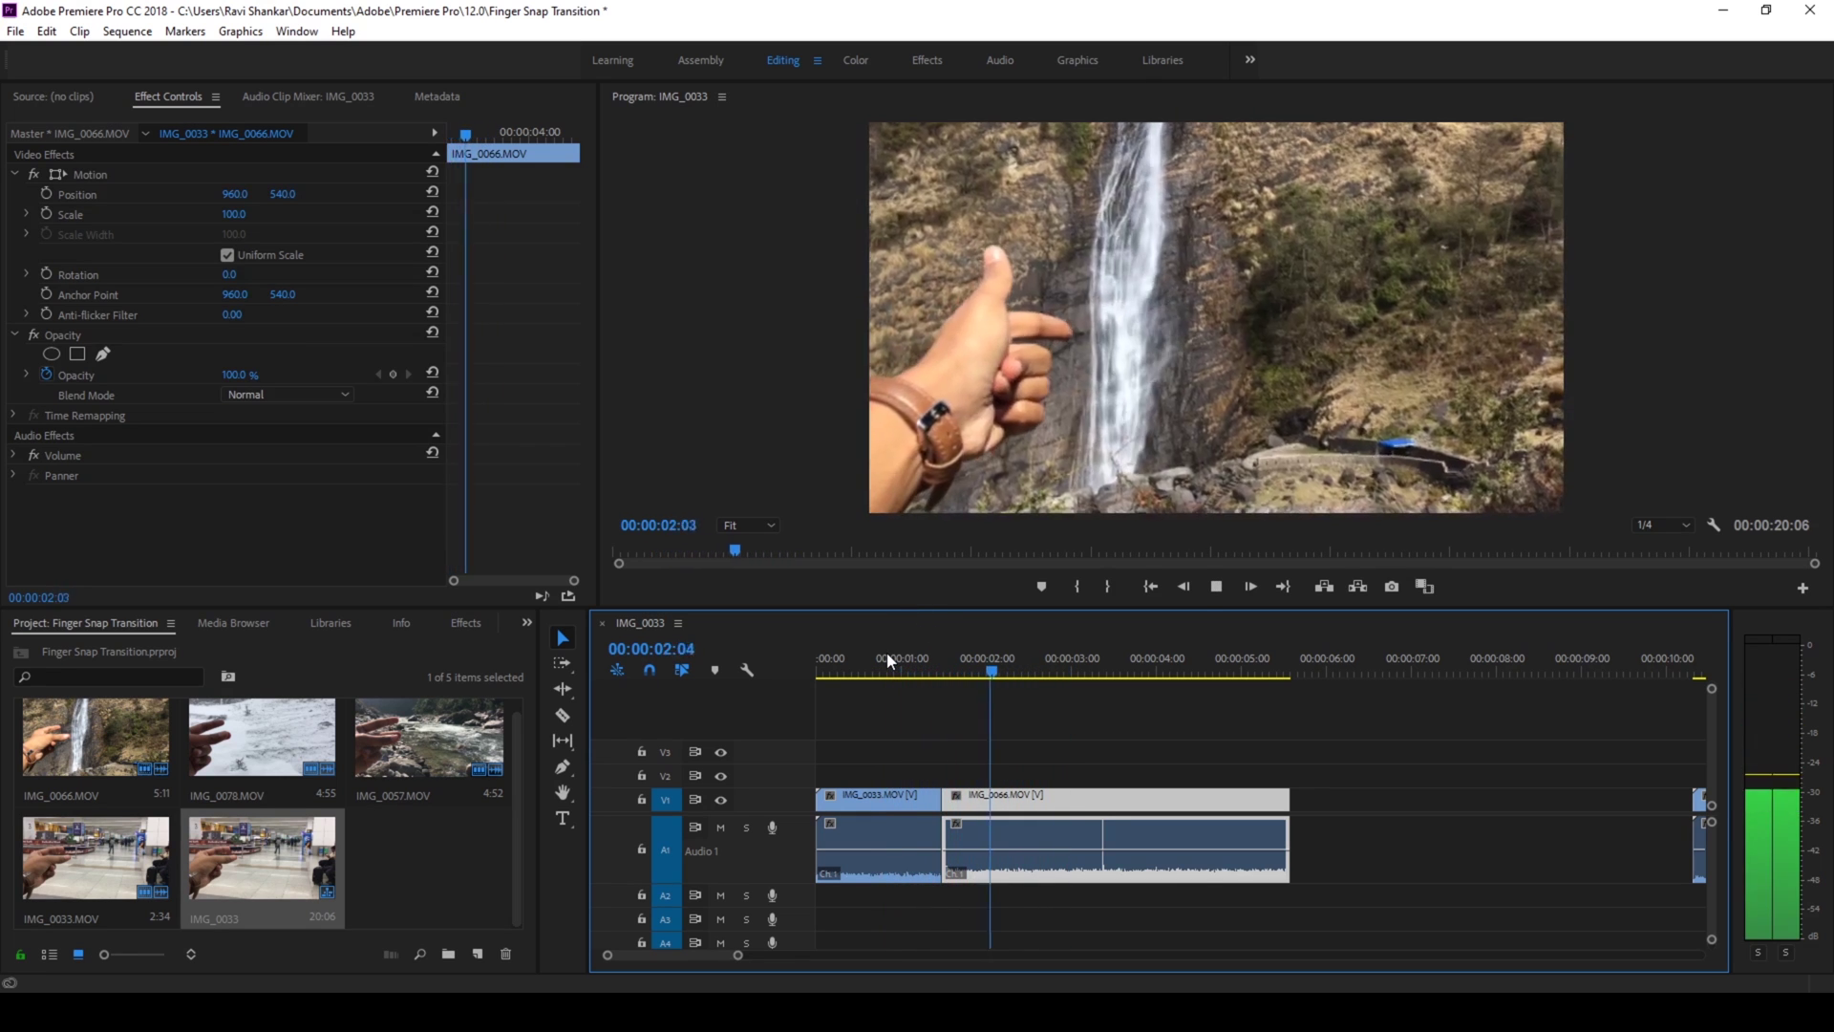
click(889, 659)
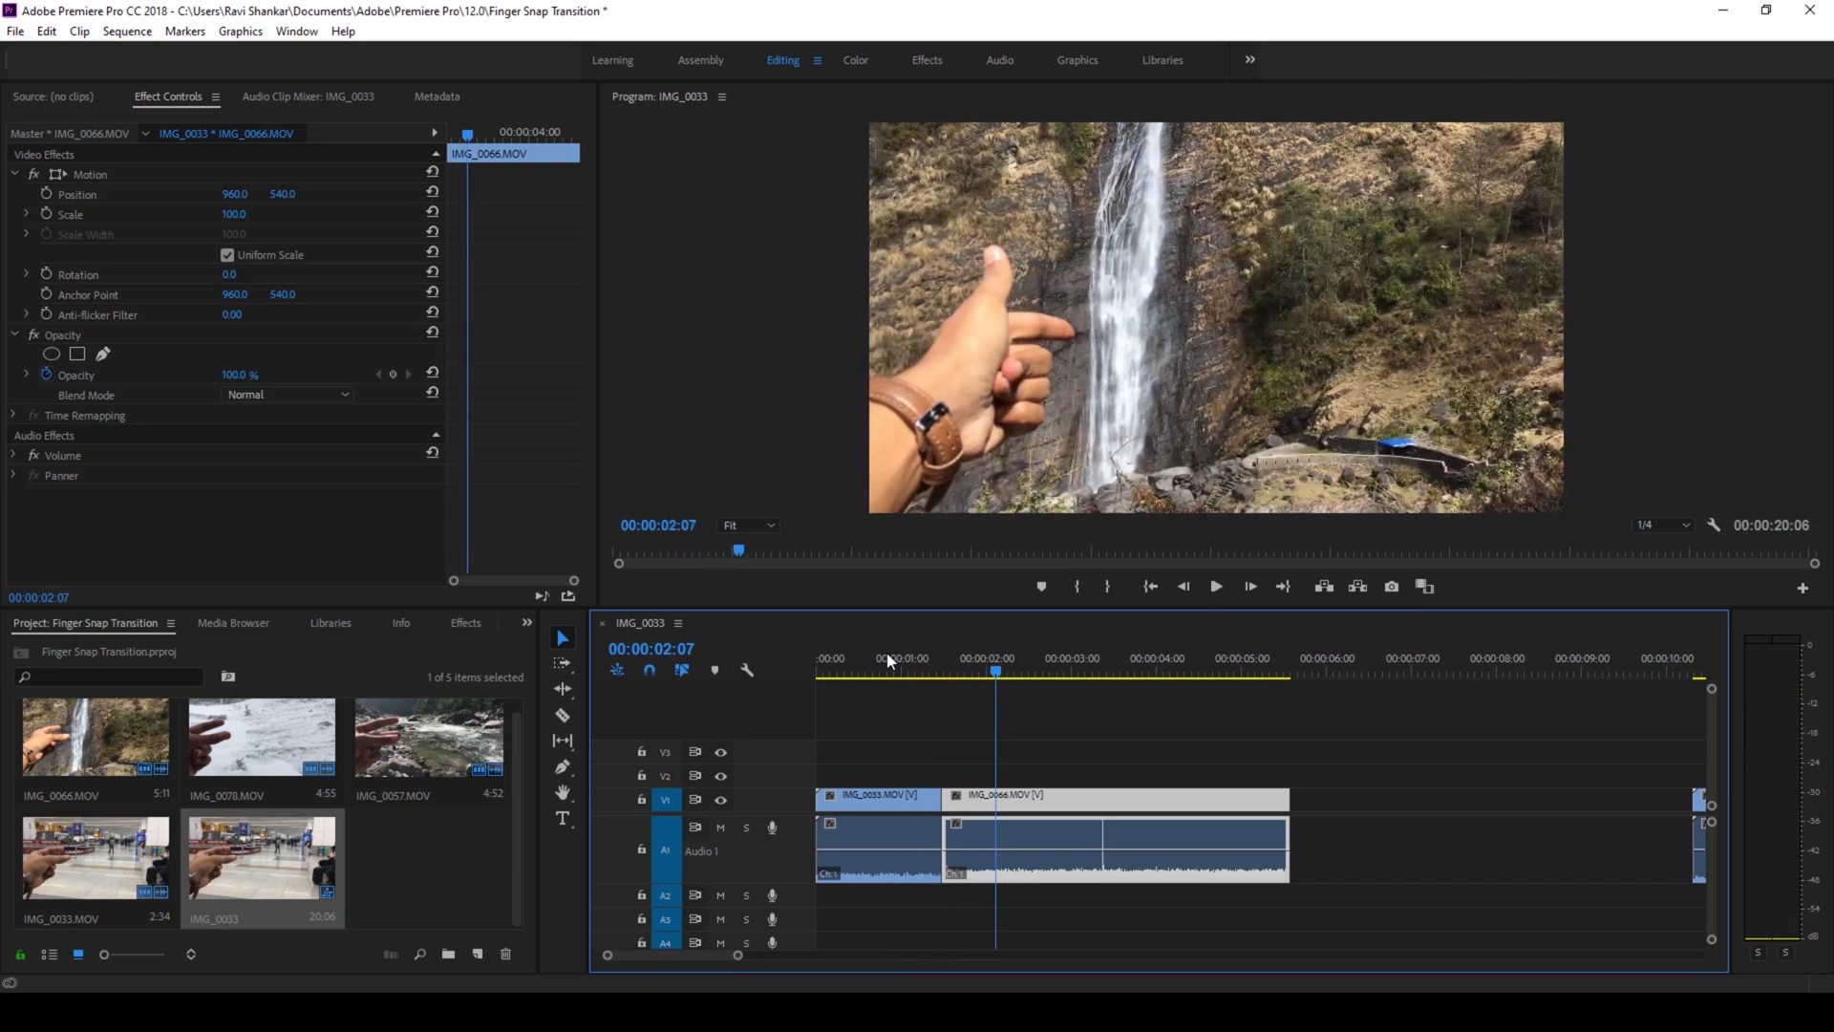
click(905, 675)
drag(908, 676, 960, 680)
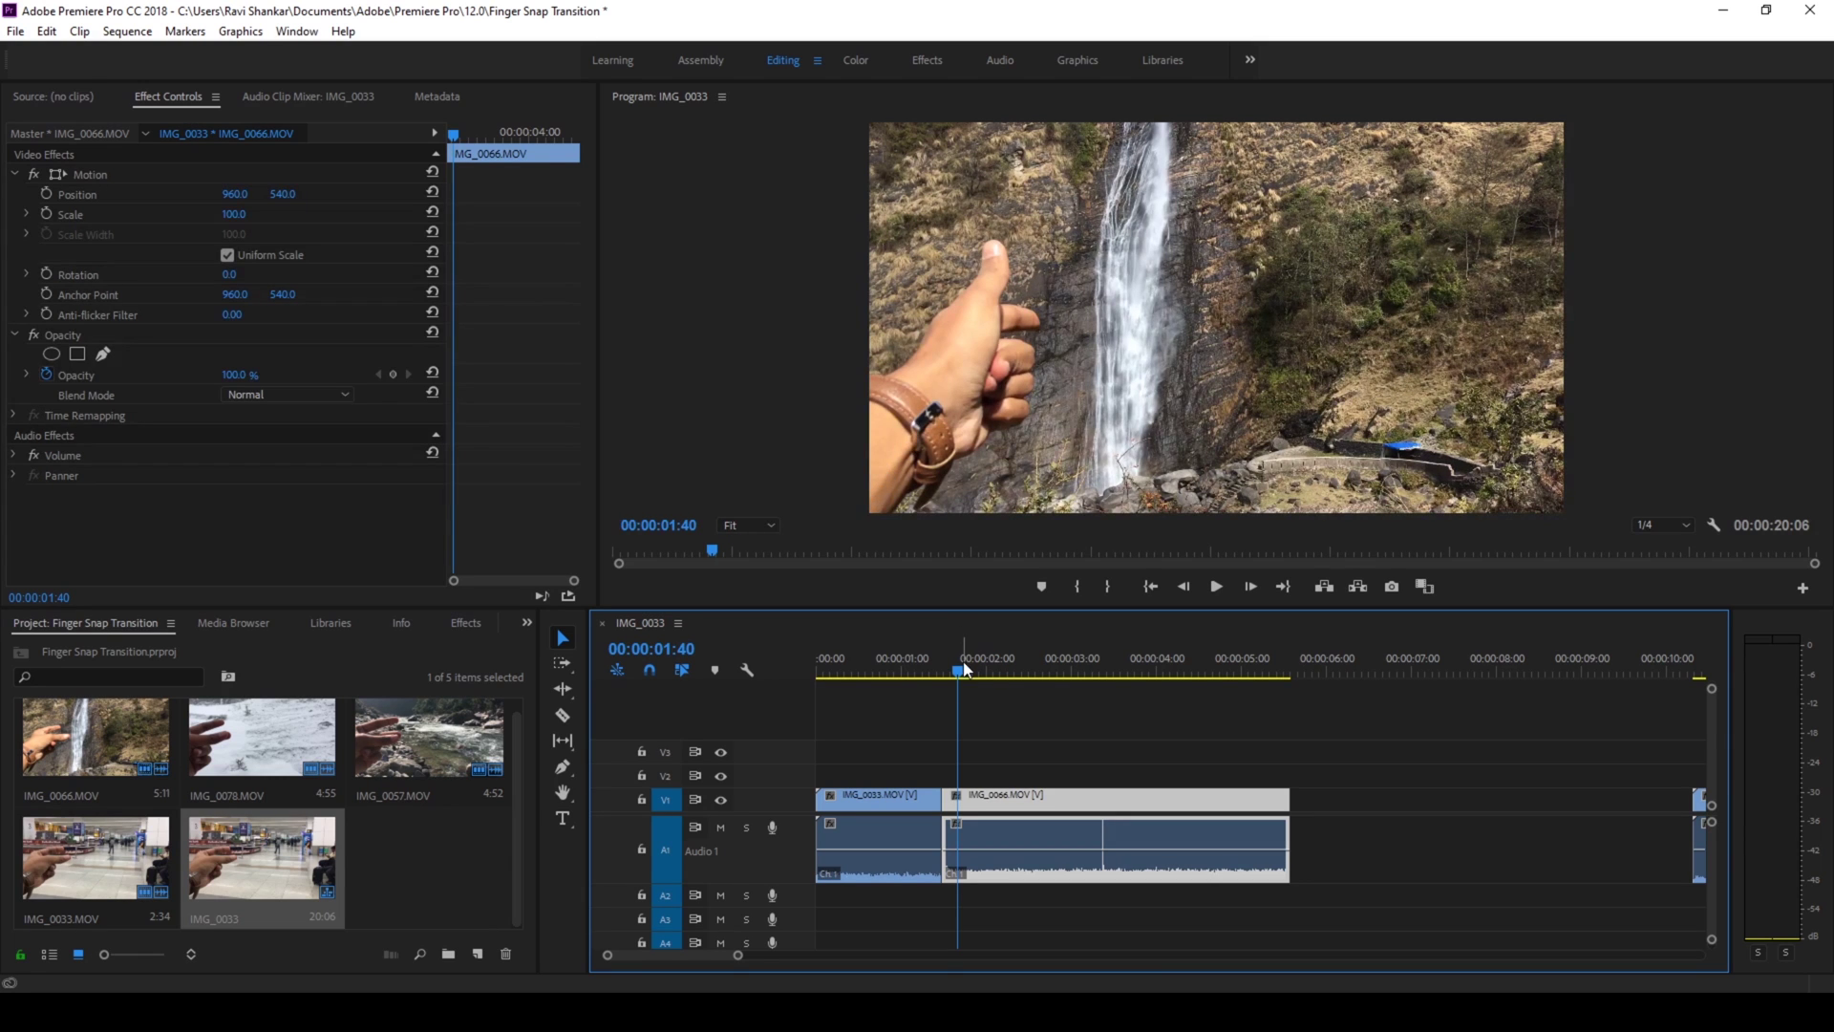
drag(963, 670, 928, 672)
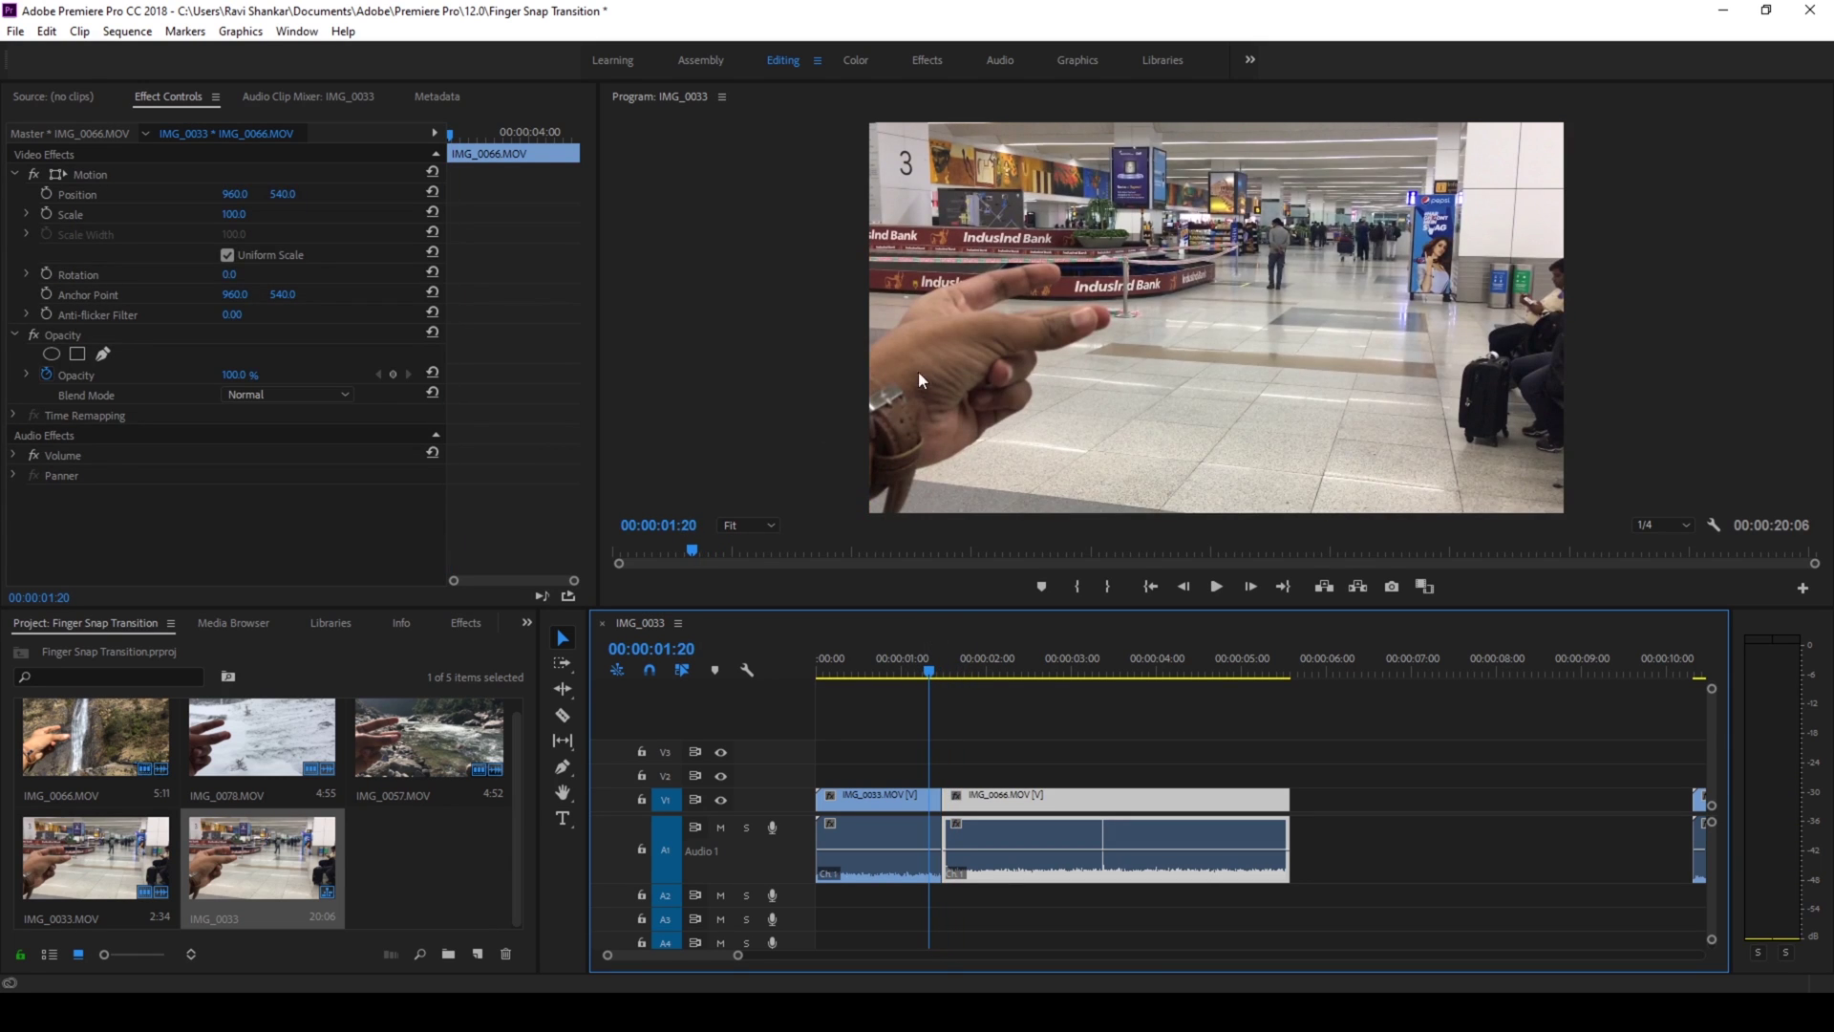
- Set the waterfall clip IMG_0066's Scale to 110 in Effect Controls
click(943, 676)
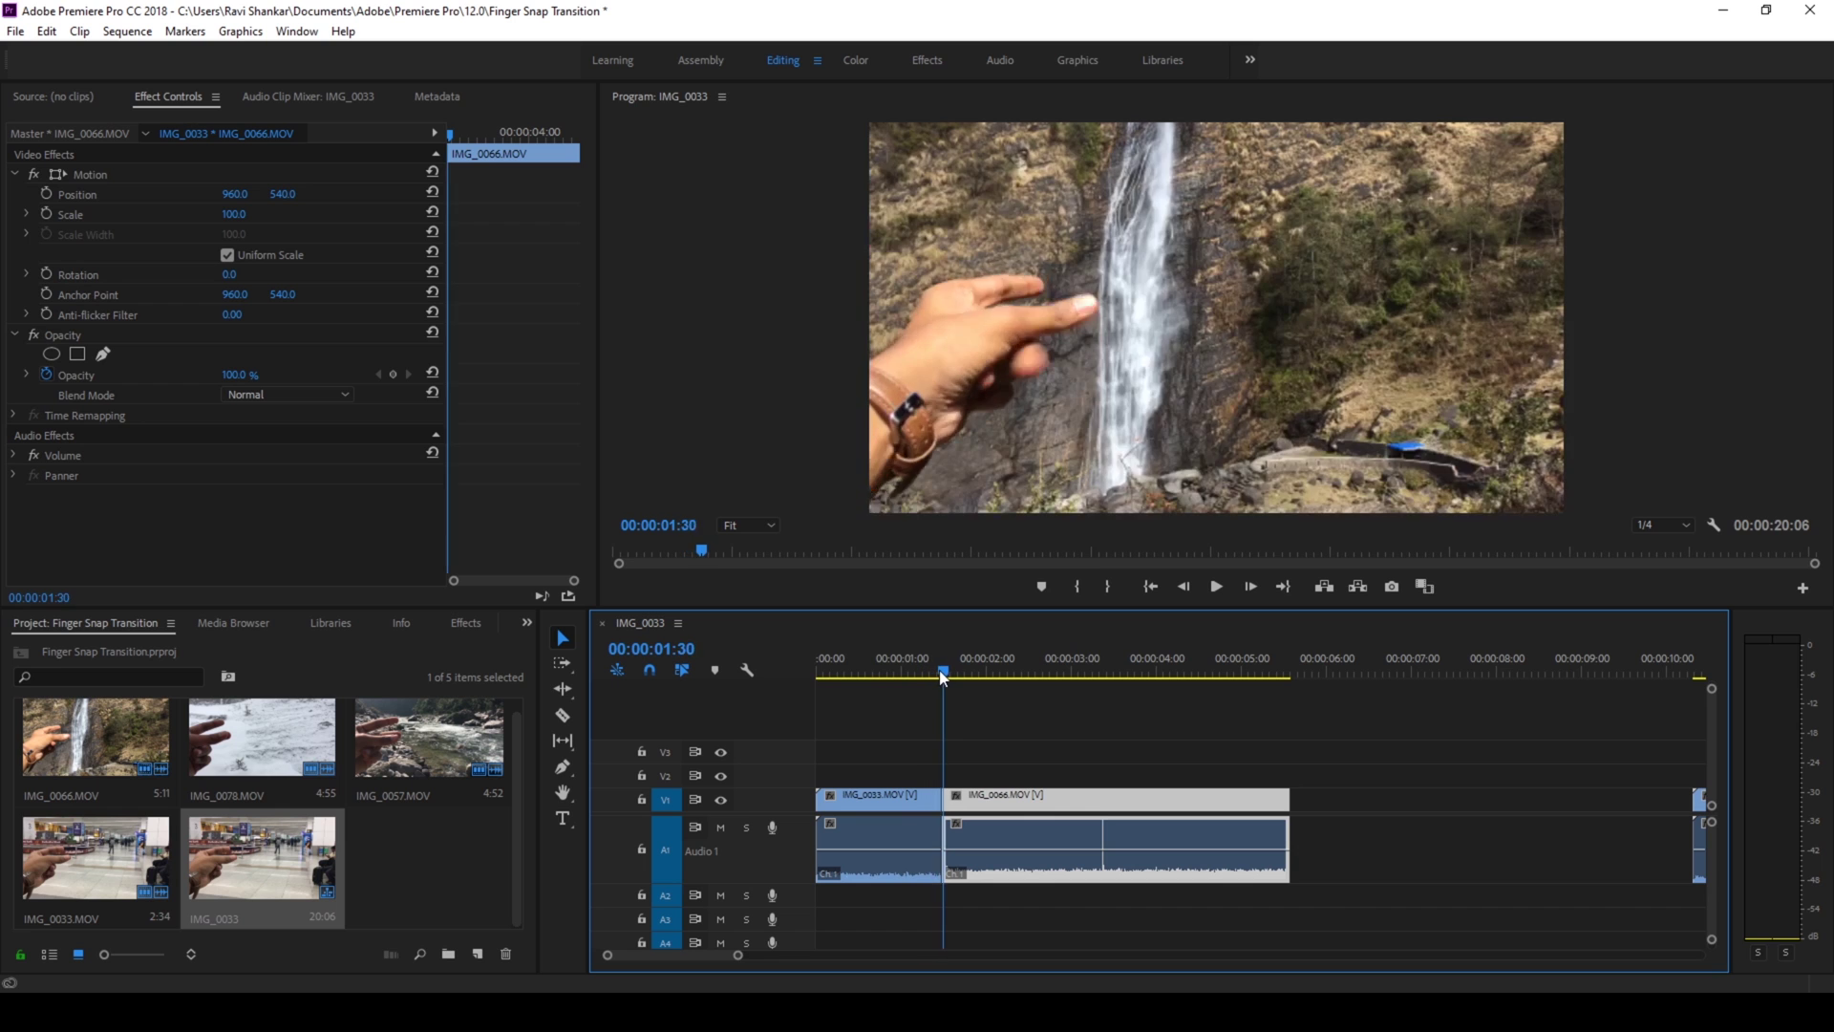
click(946, 675)
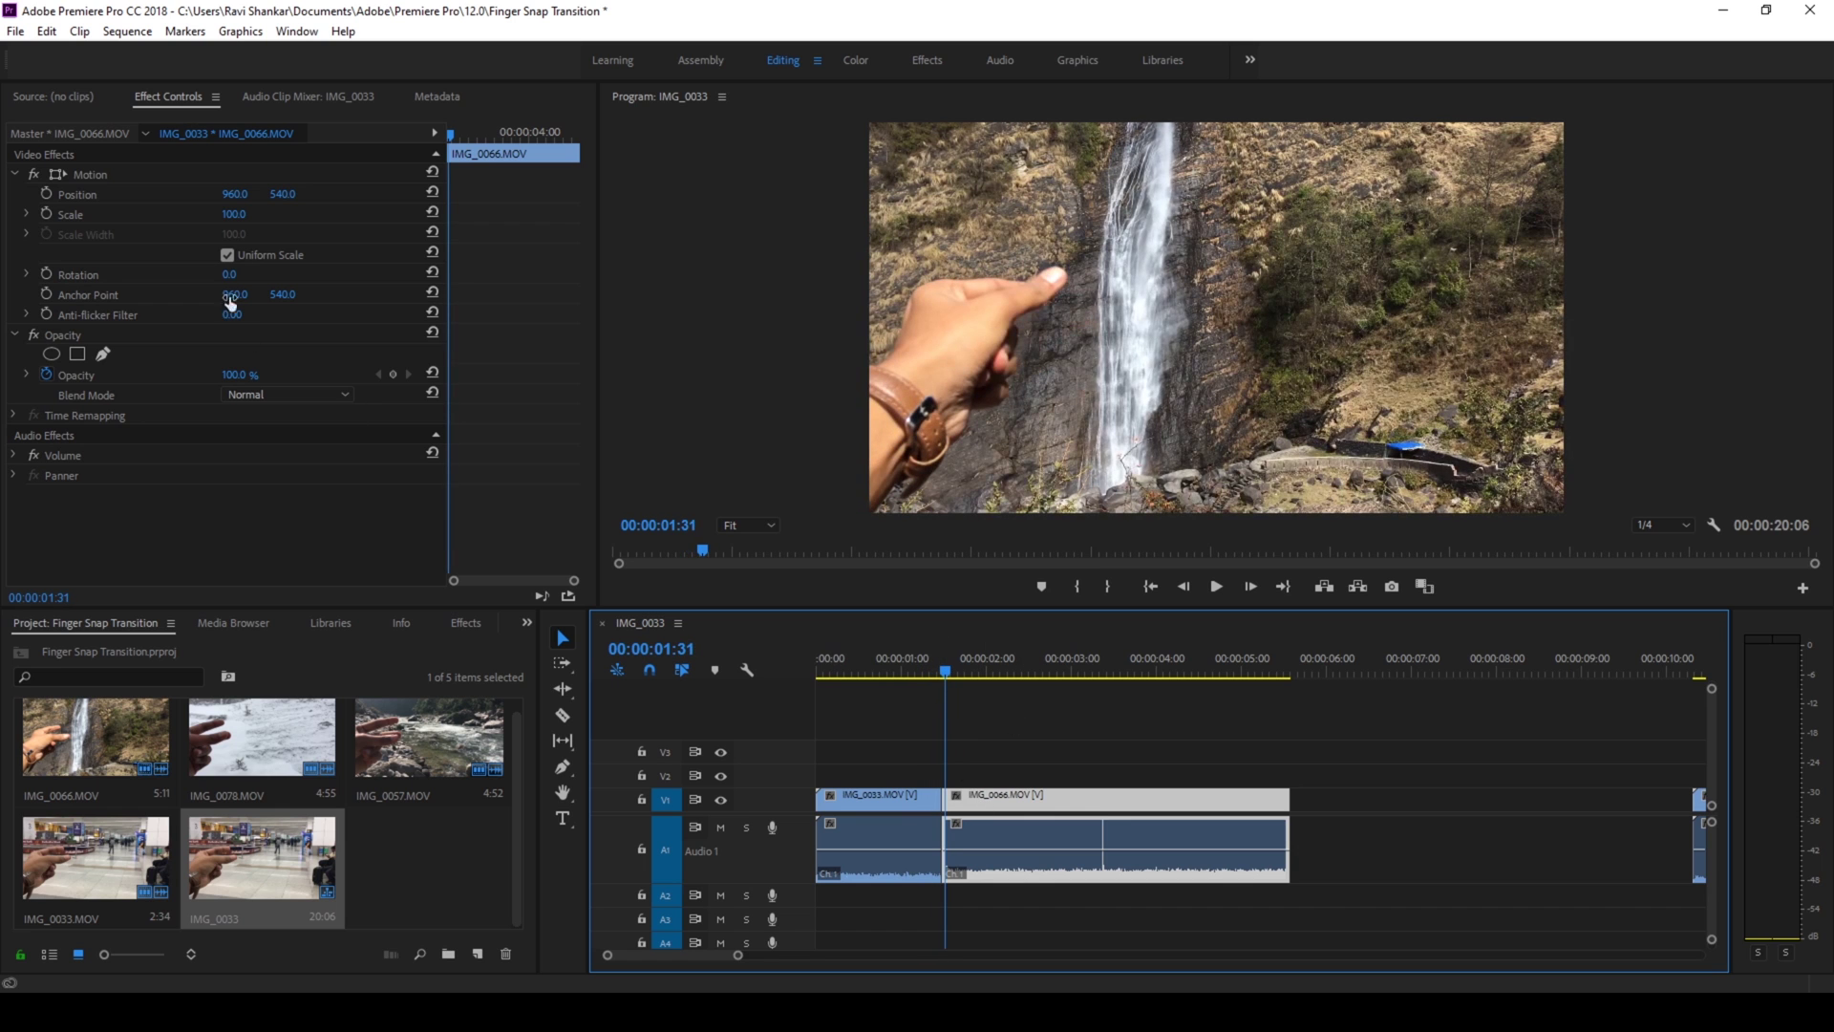
click(233, 214)
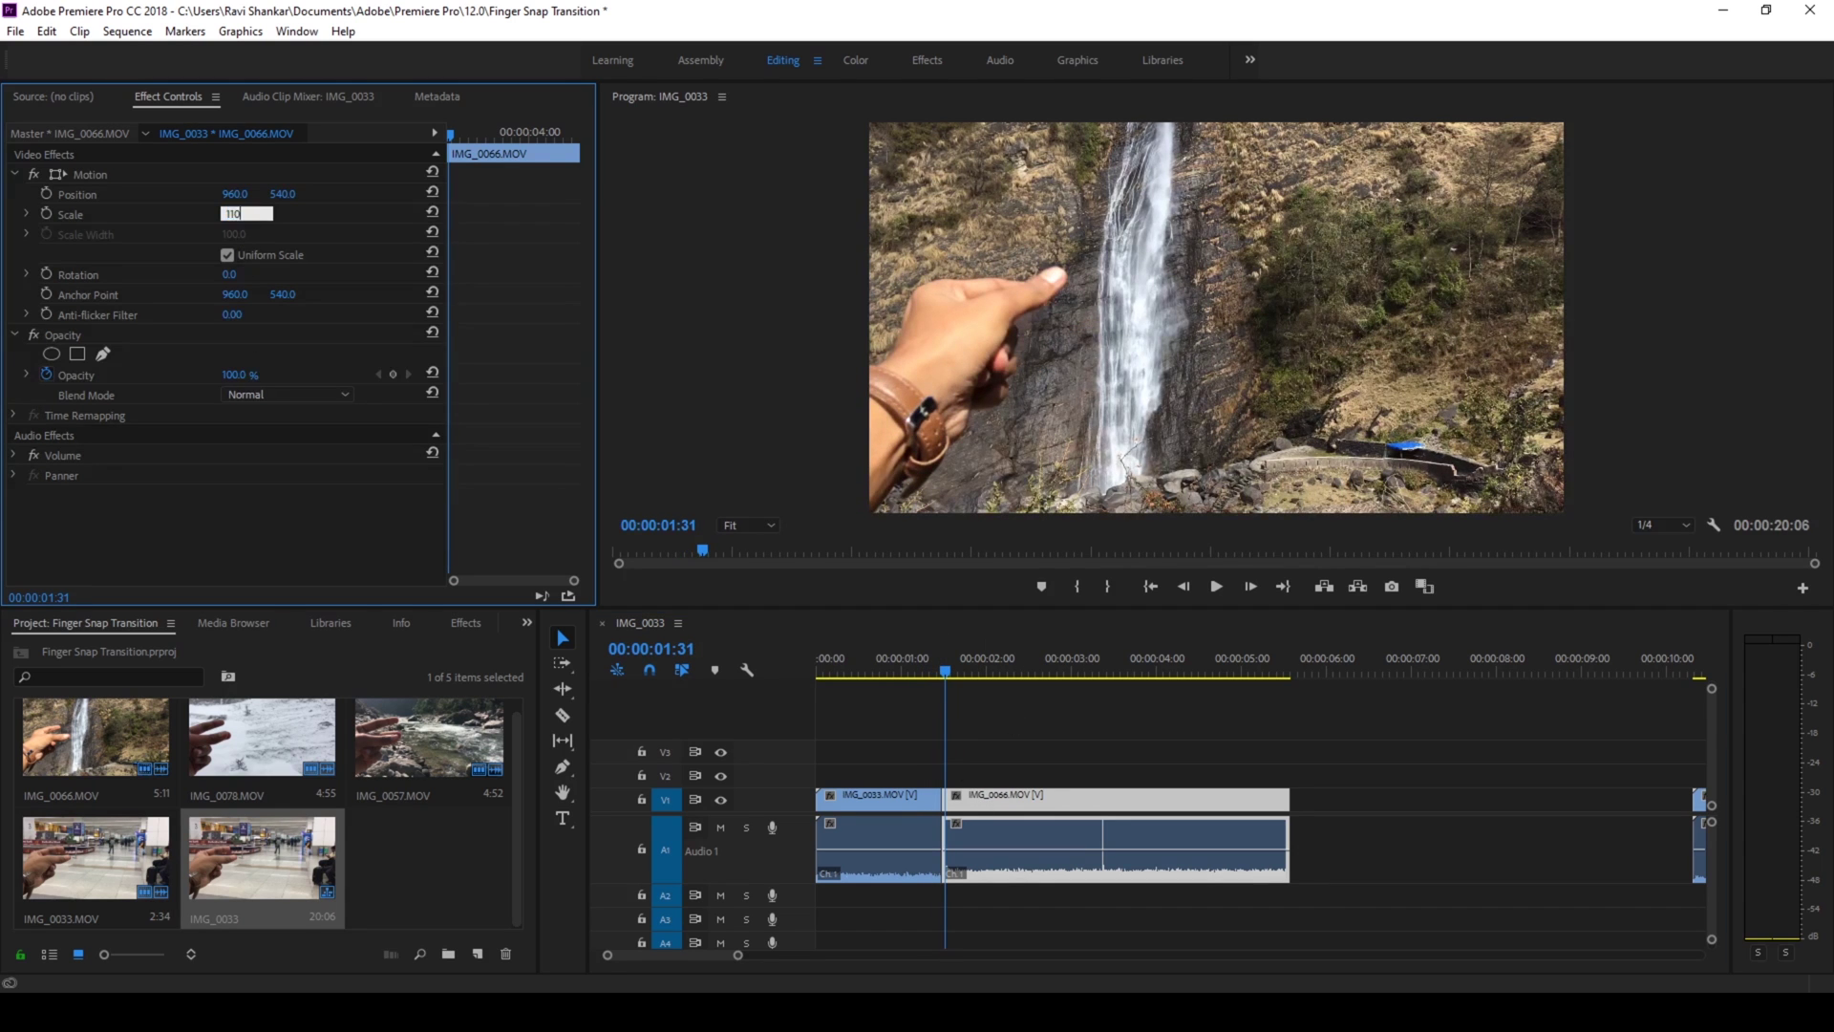
text(110)
key(Return)
key(Left)
key(Left)
key(Left)
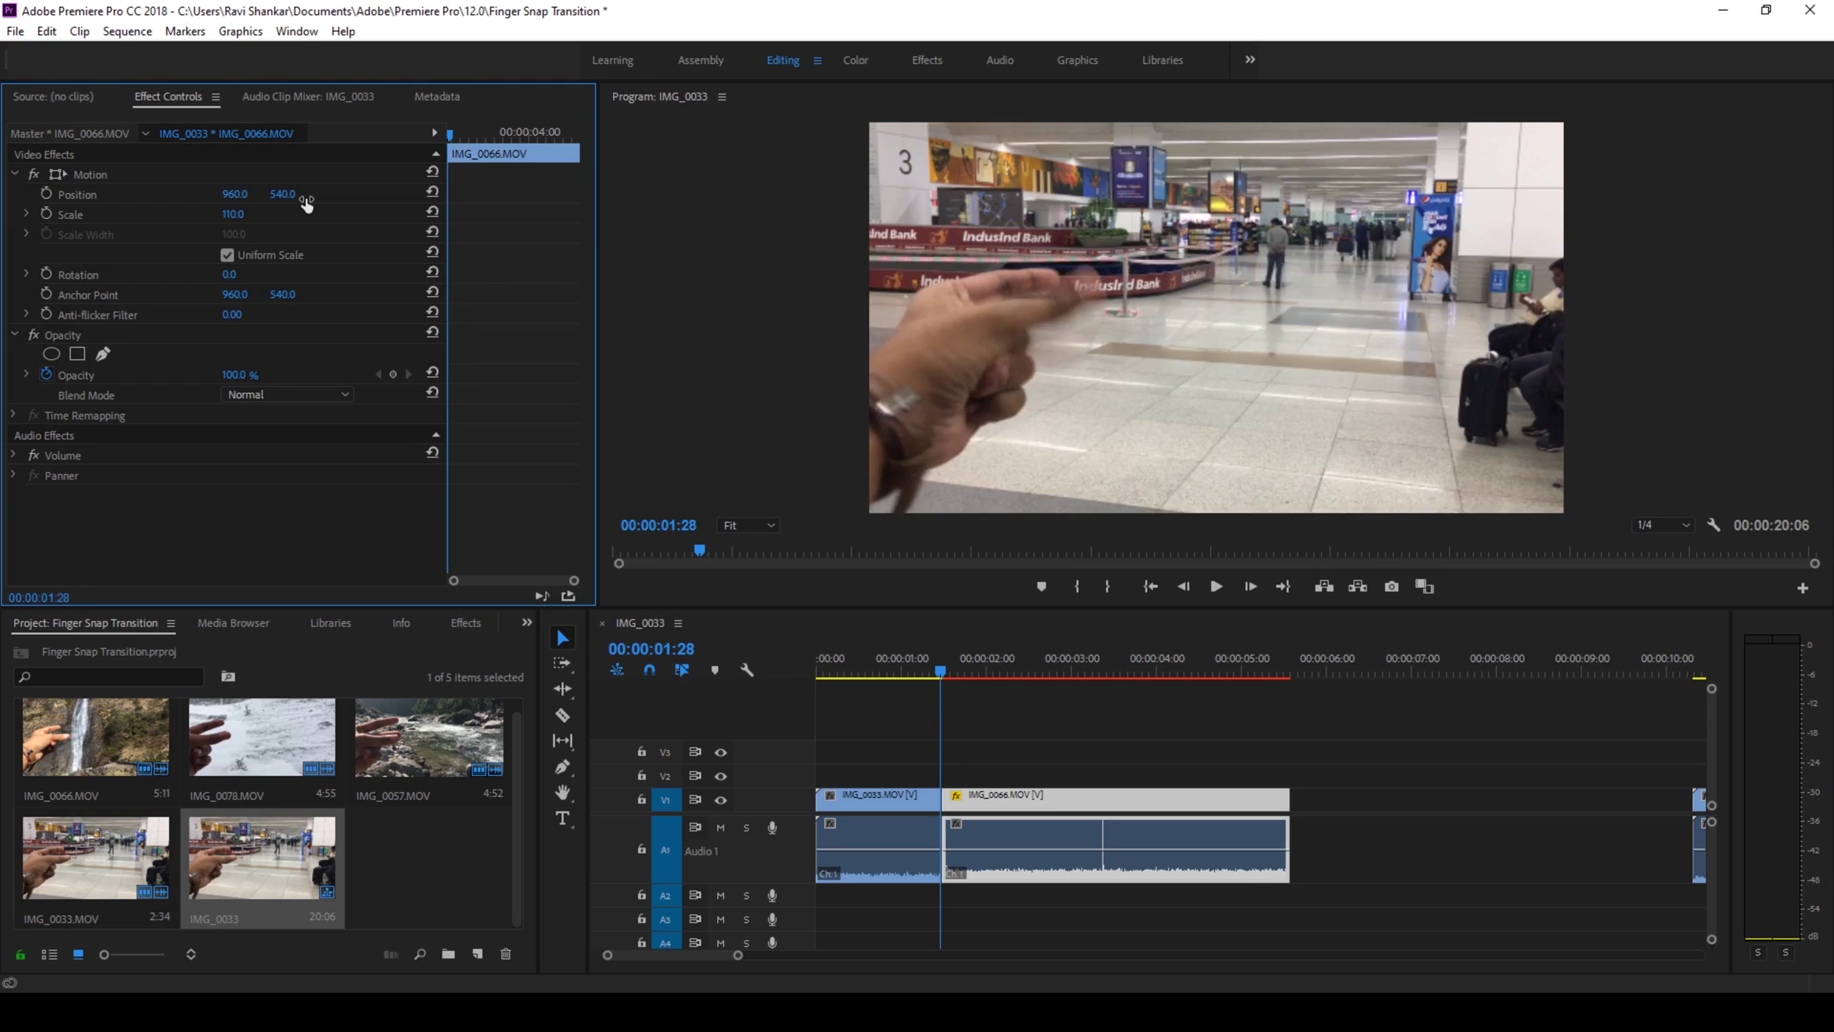
- Step through and replay the airport-to-waterfall cut to check the 110% scale
key(Right)
key(Left)
key(Left)
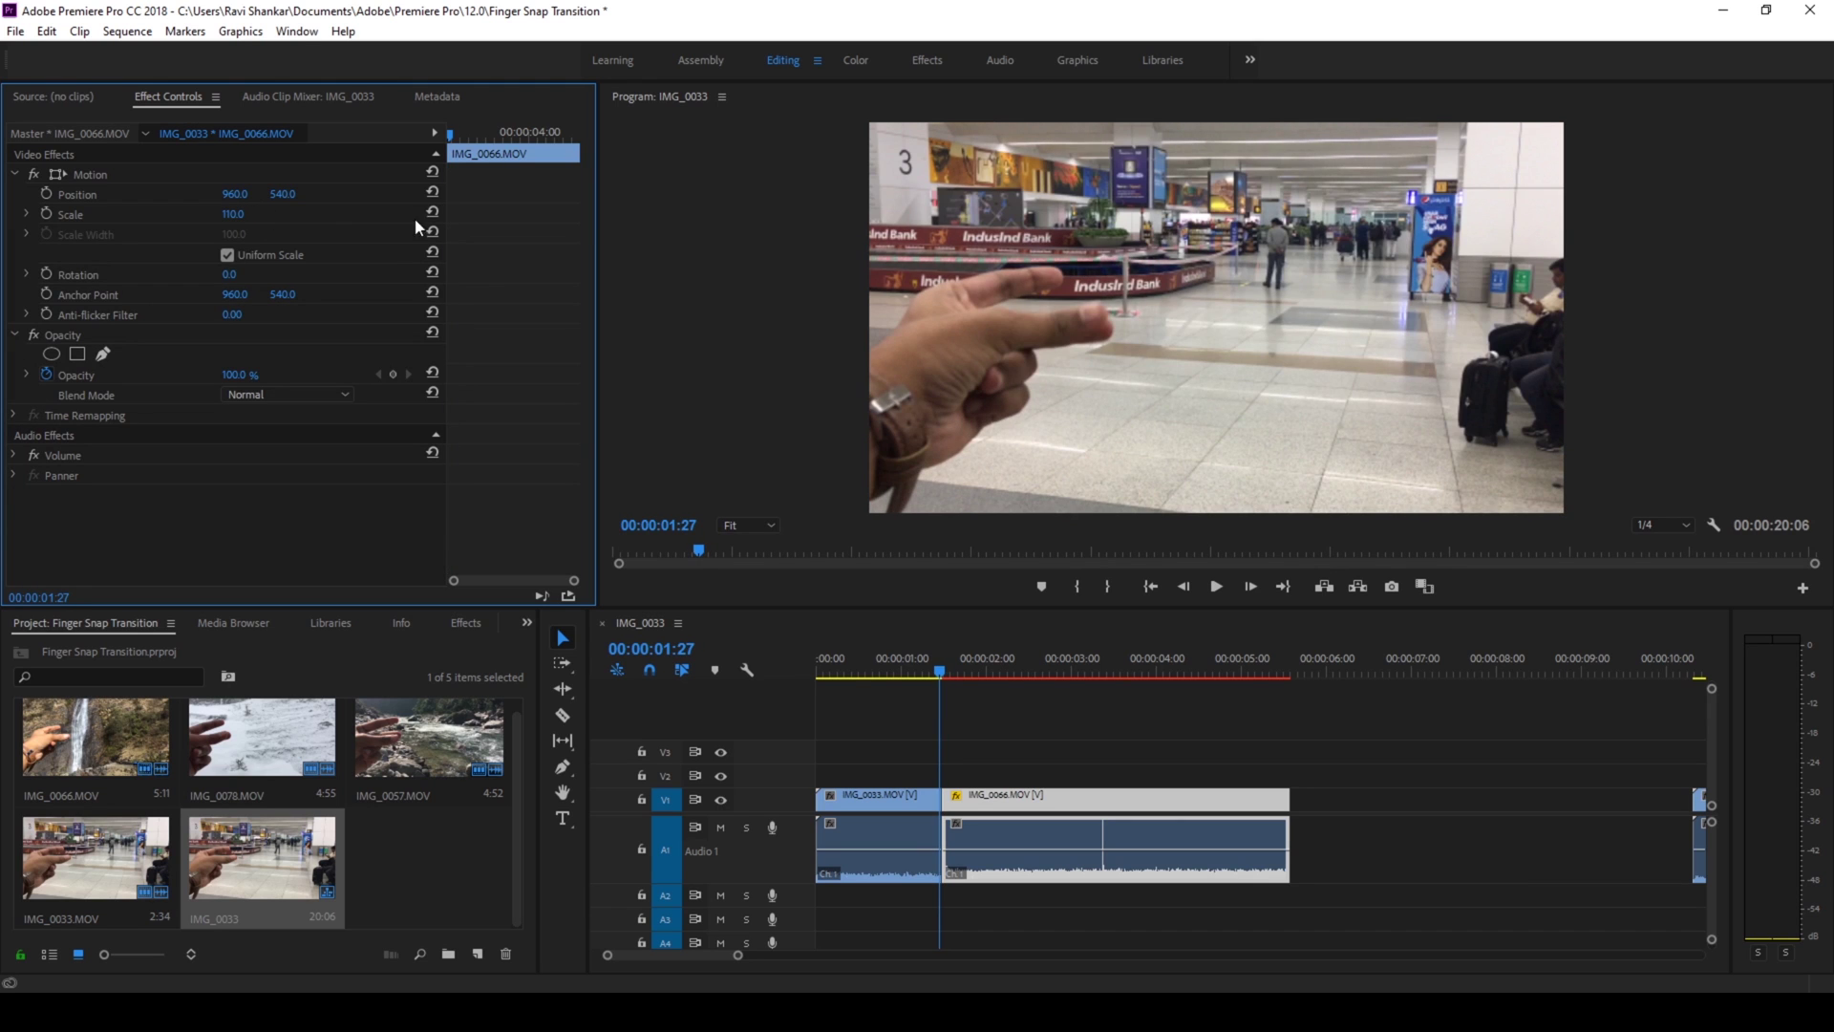
key(space)
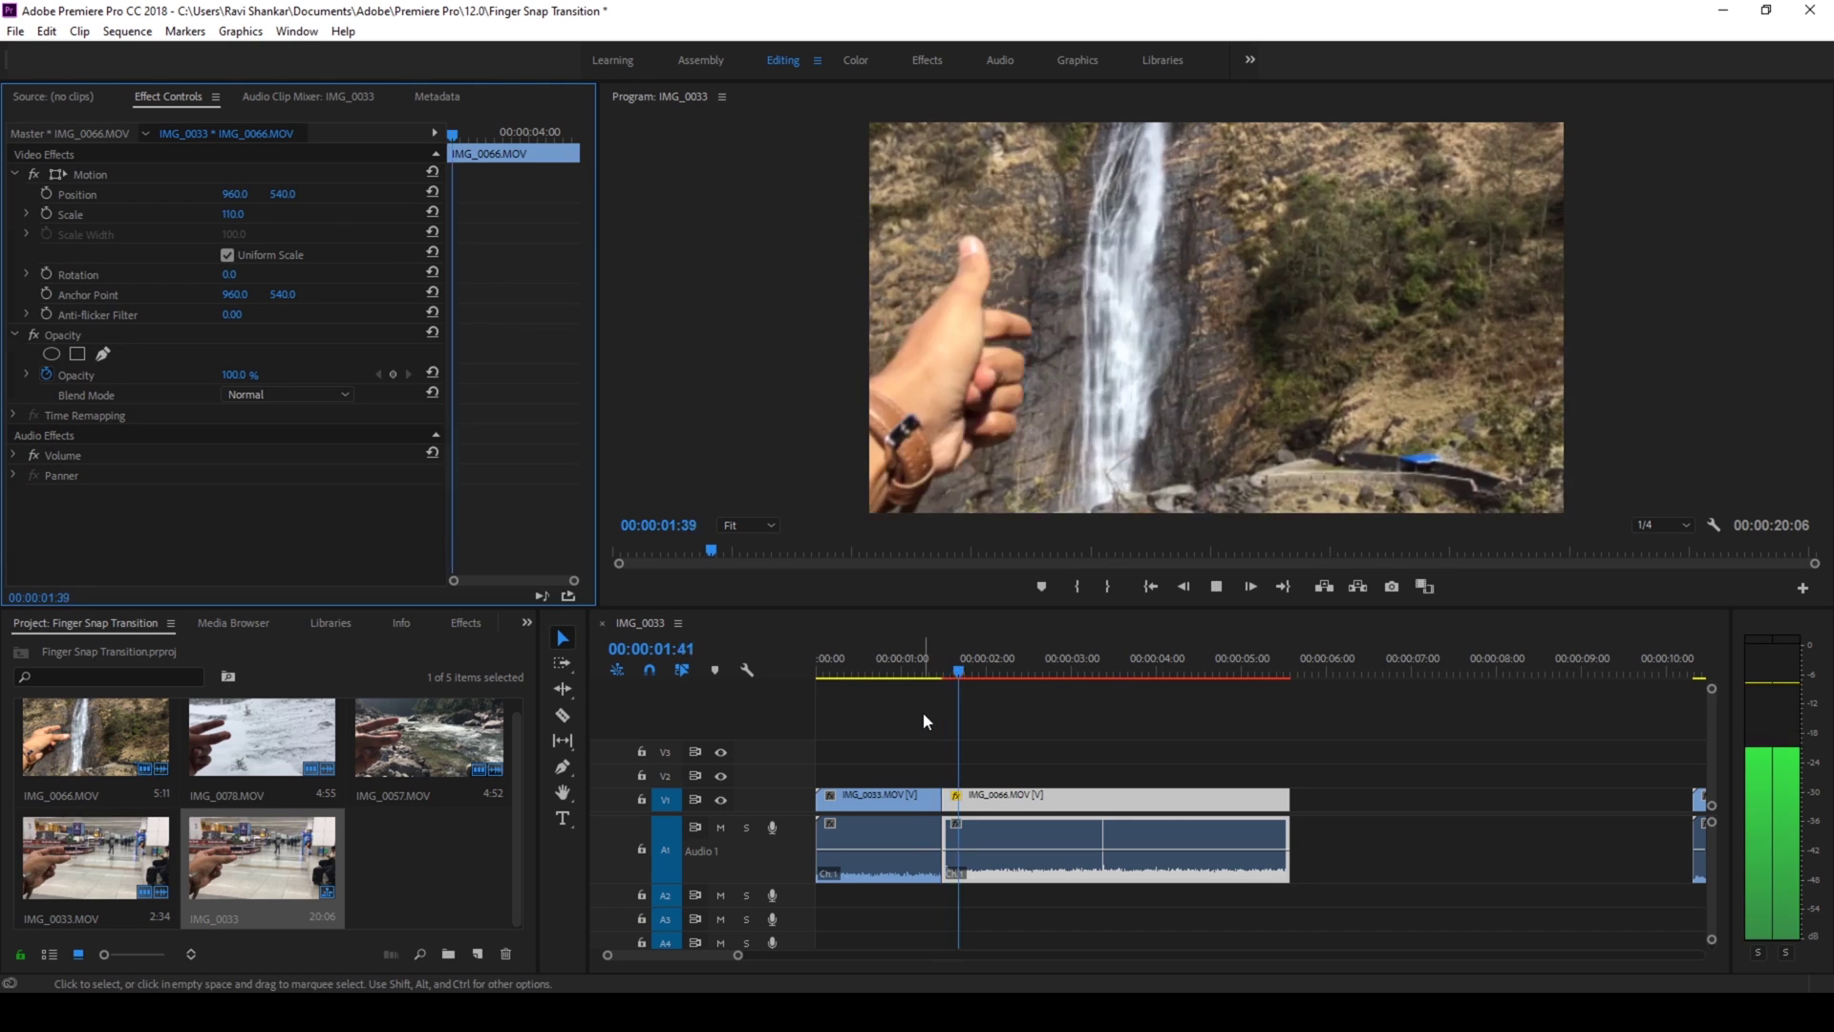
click(919, 673)
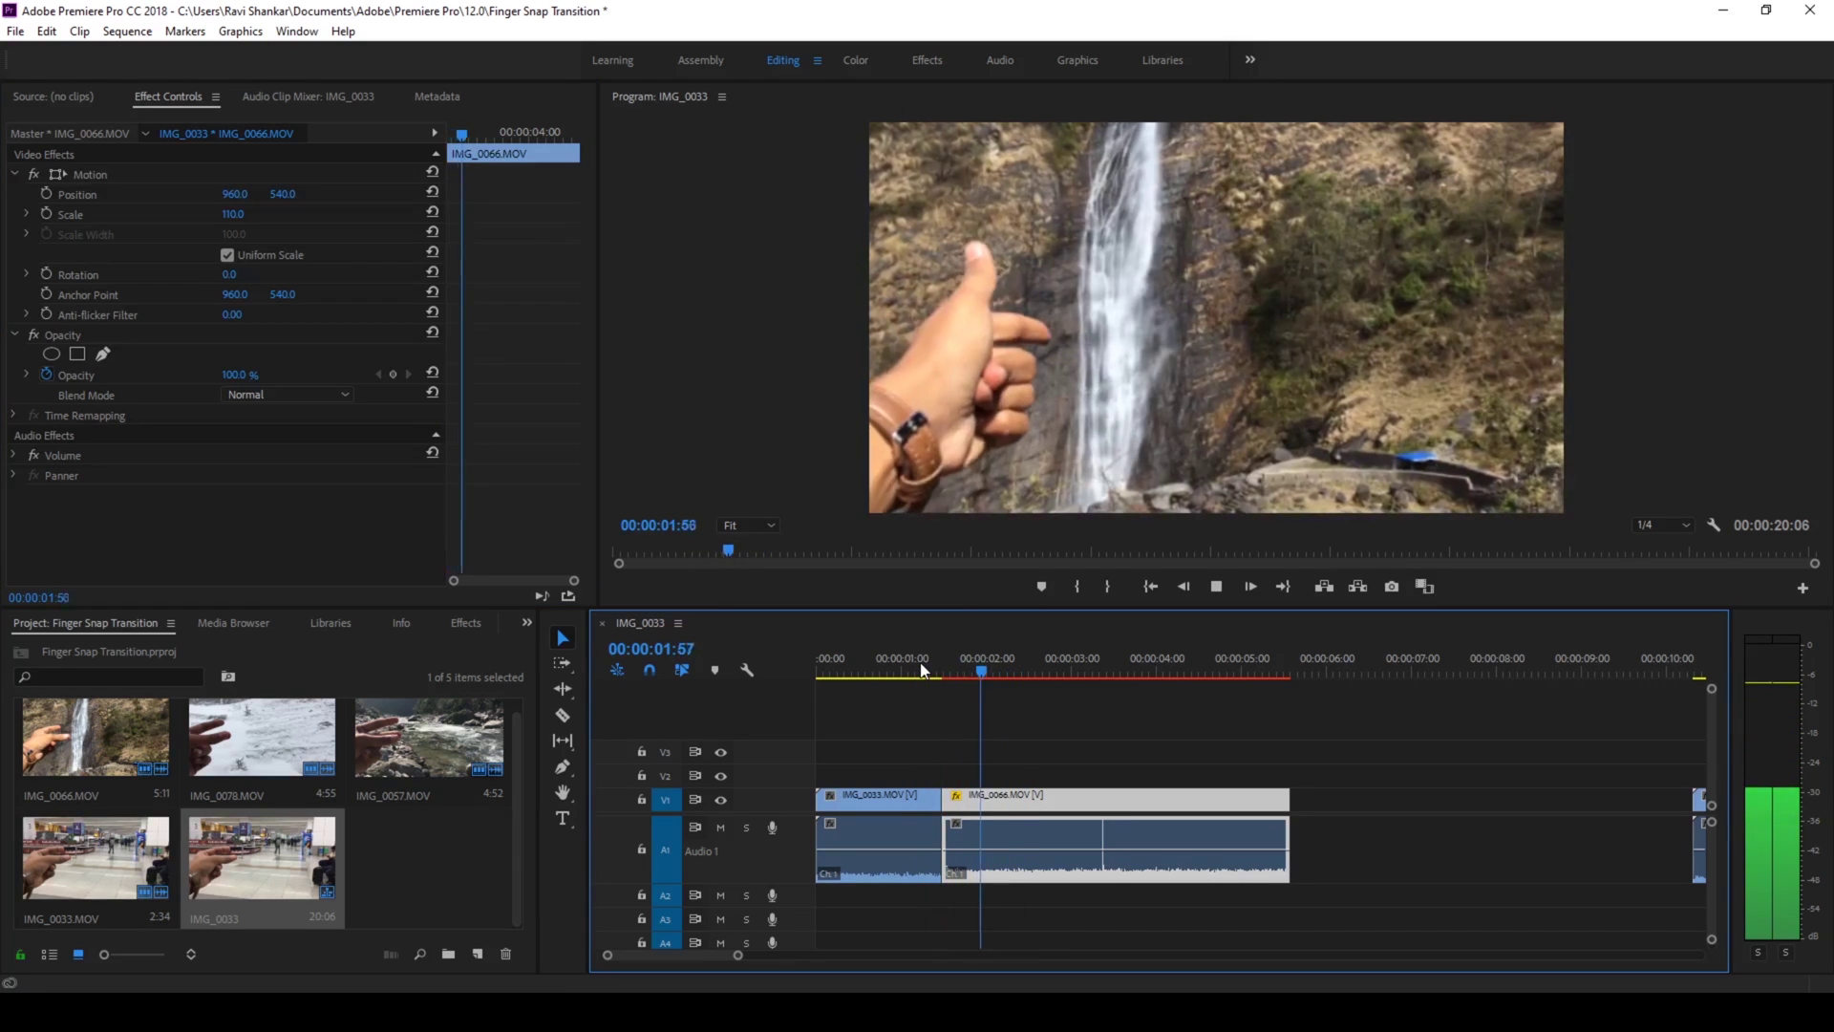
click(919, 673)
key(space)
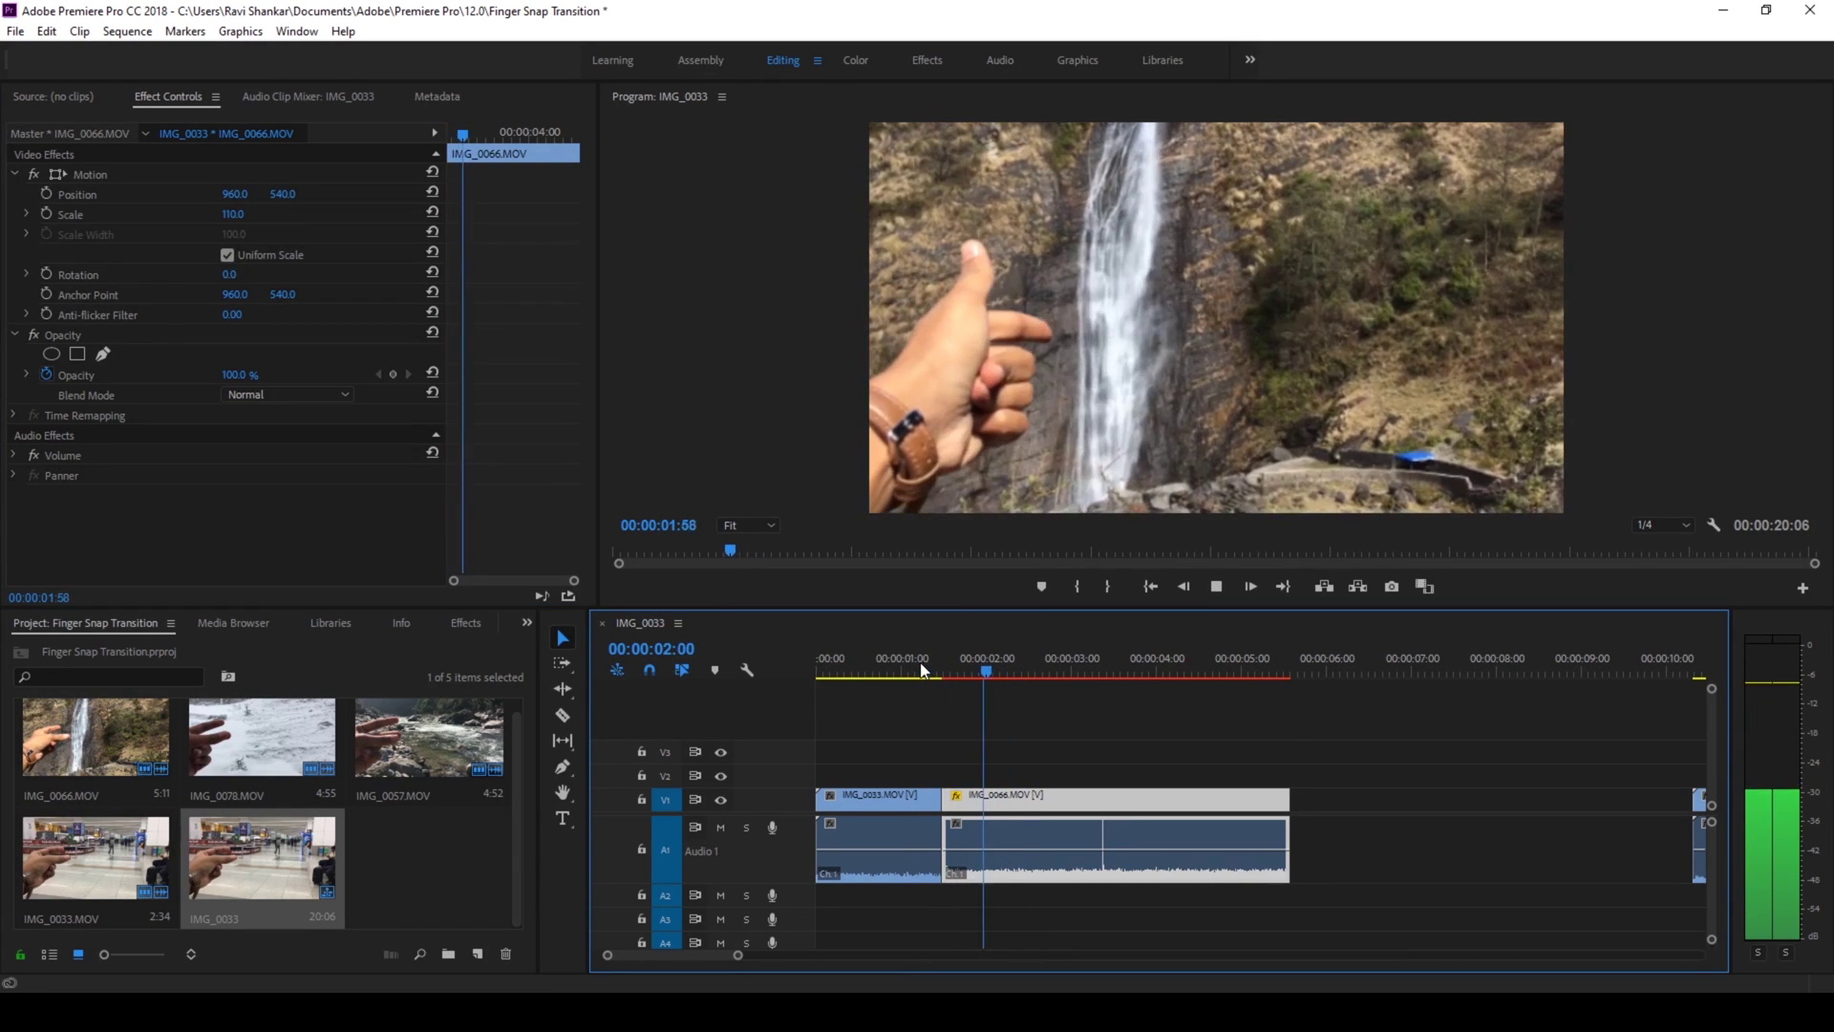
key(space)
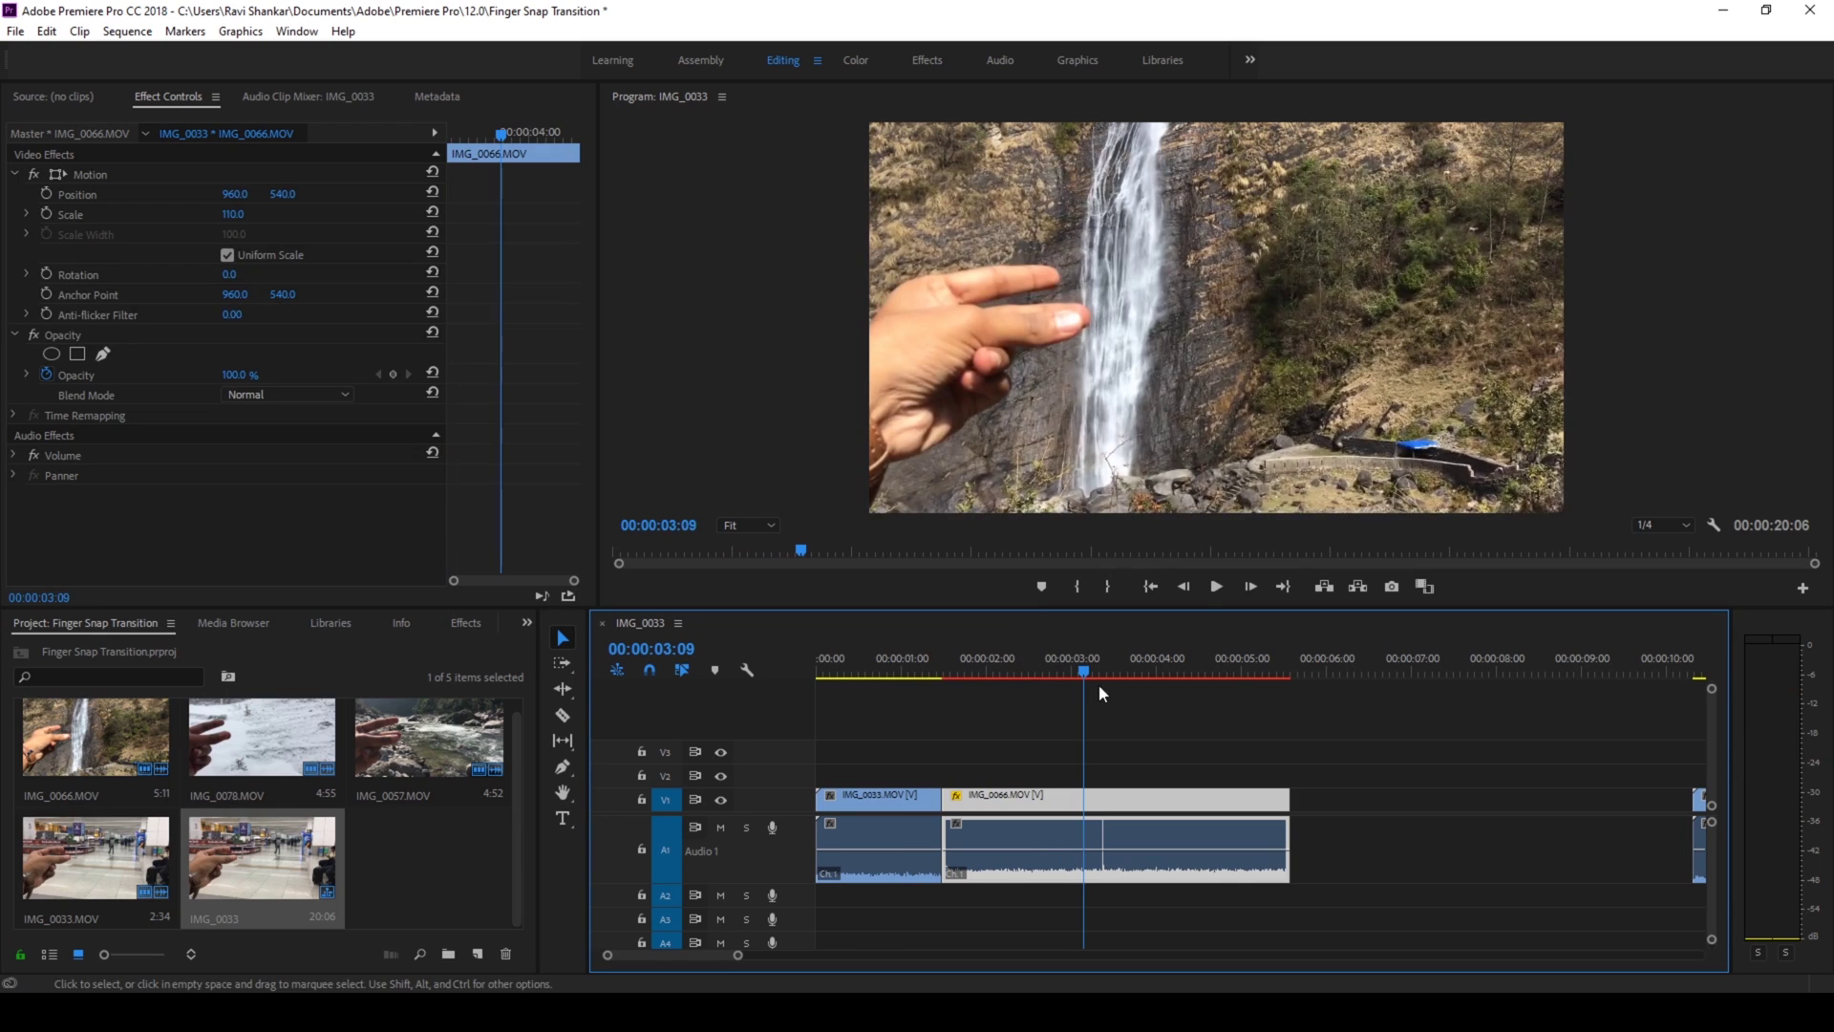
- Park the playhead on the waterfall snap at 00:00:03:21 and move snow clip IMG_0078 there
click(1097, 675)
drag(1097, 675, 1103, 676)
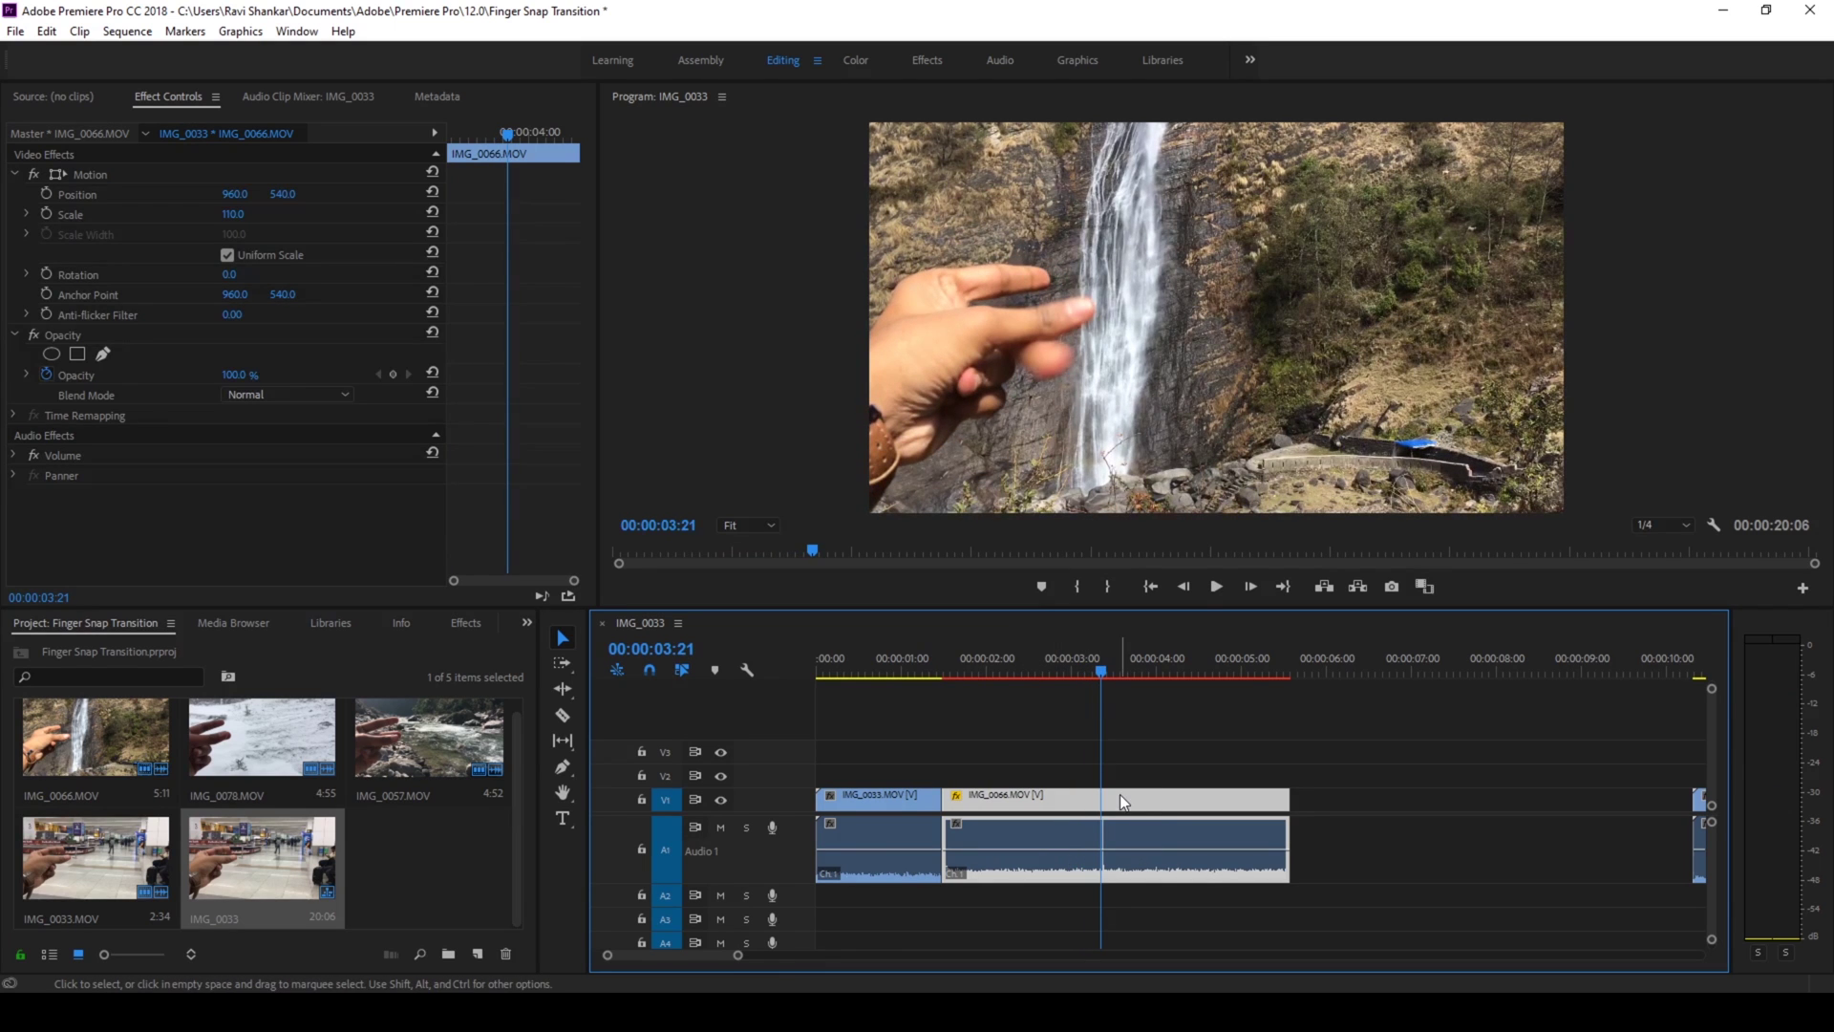
scroll(766, 956, down, 10)
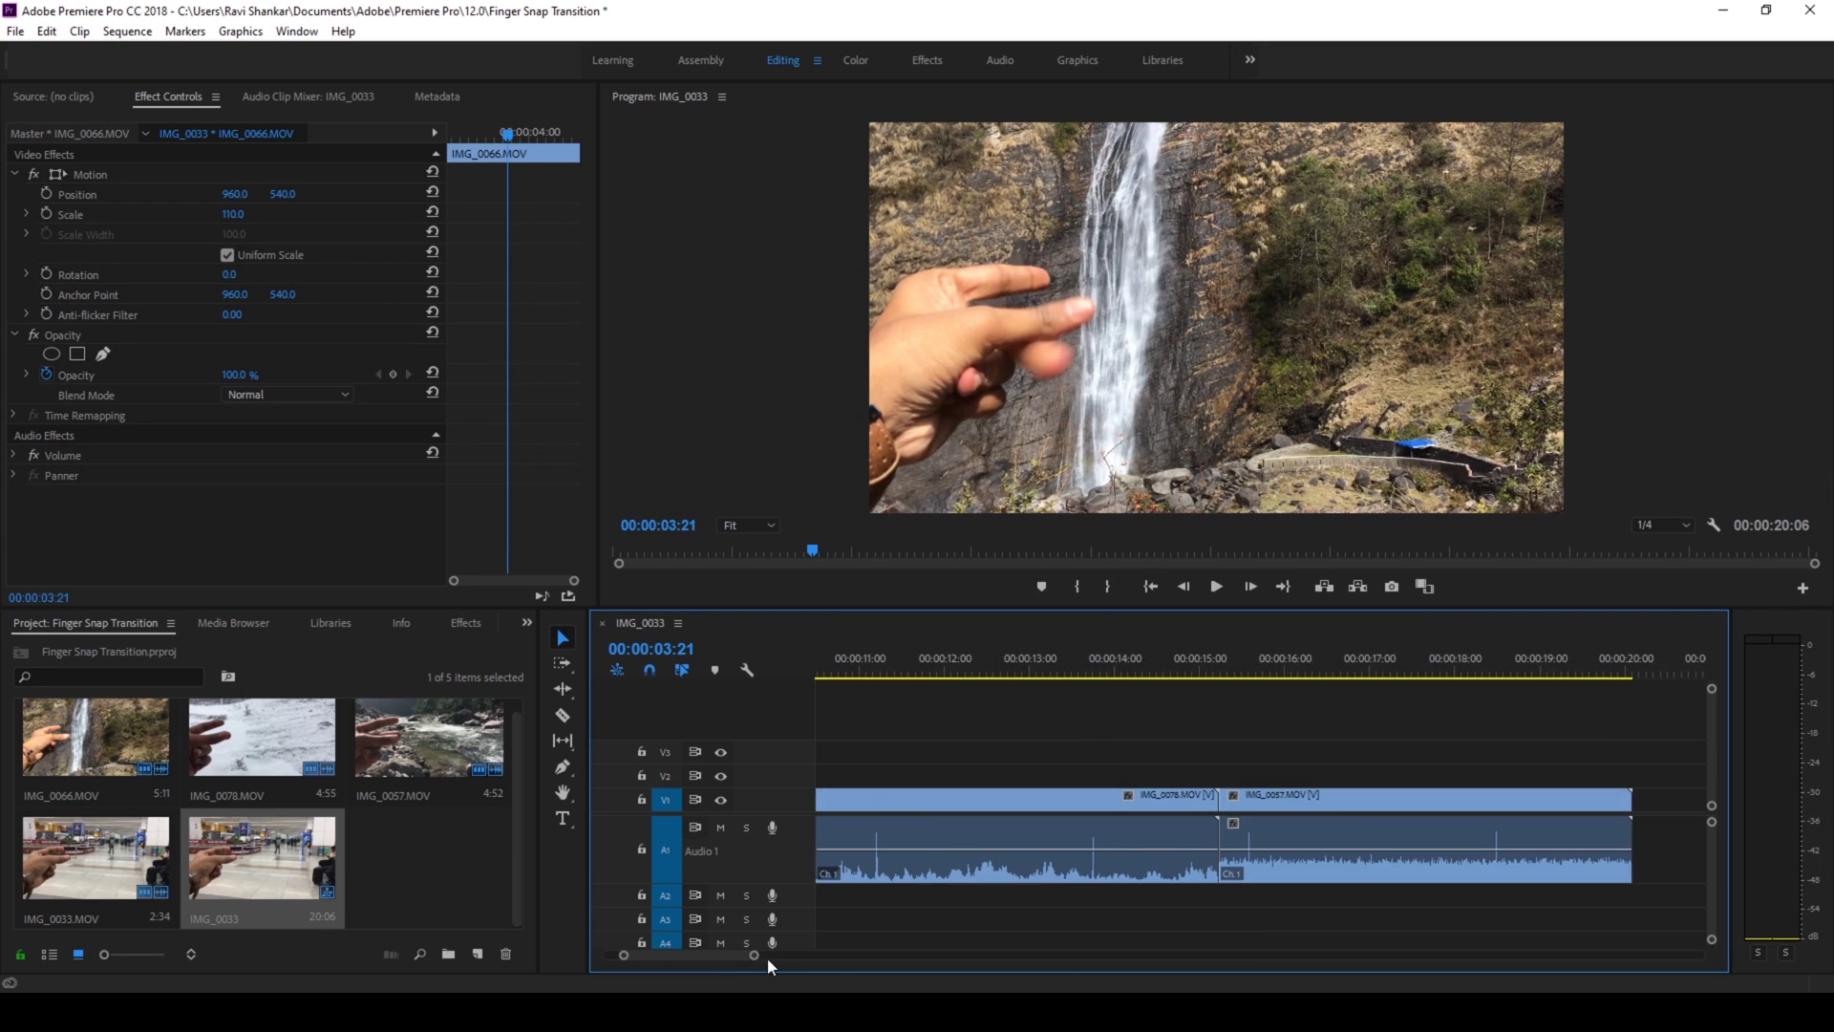
drag(745, 956, 786, 955)
drag(1328, 837, 1154, 807)
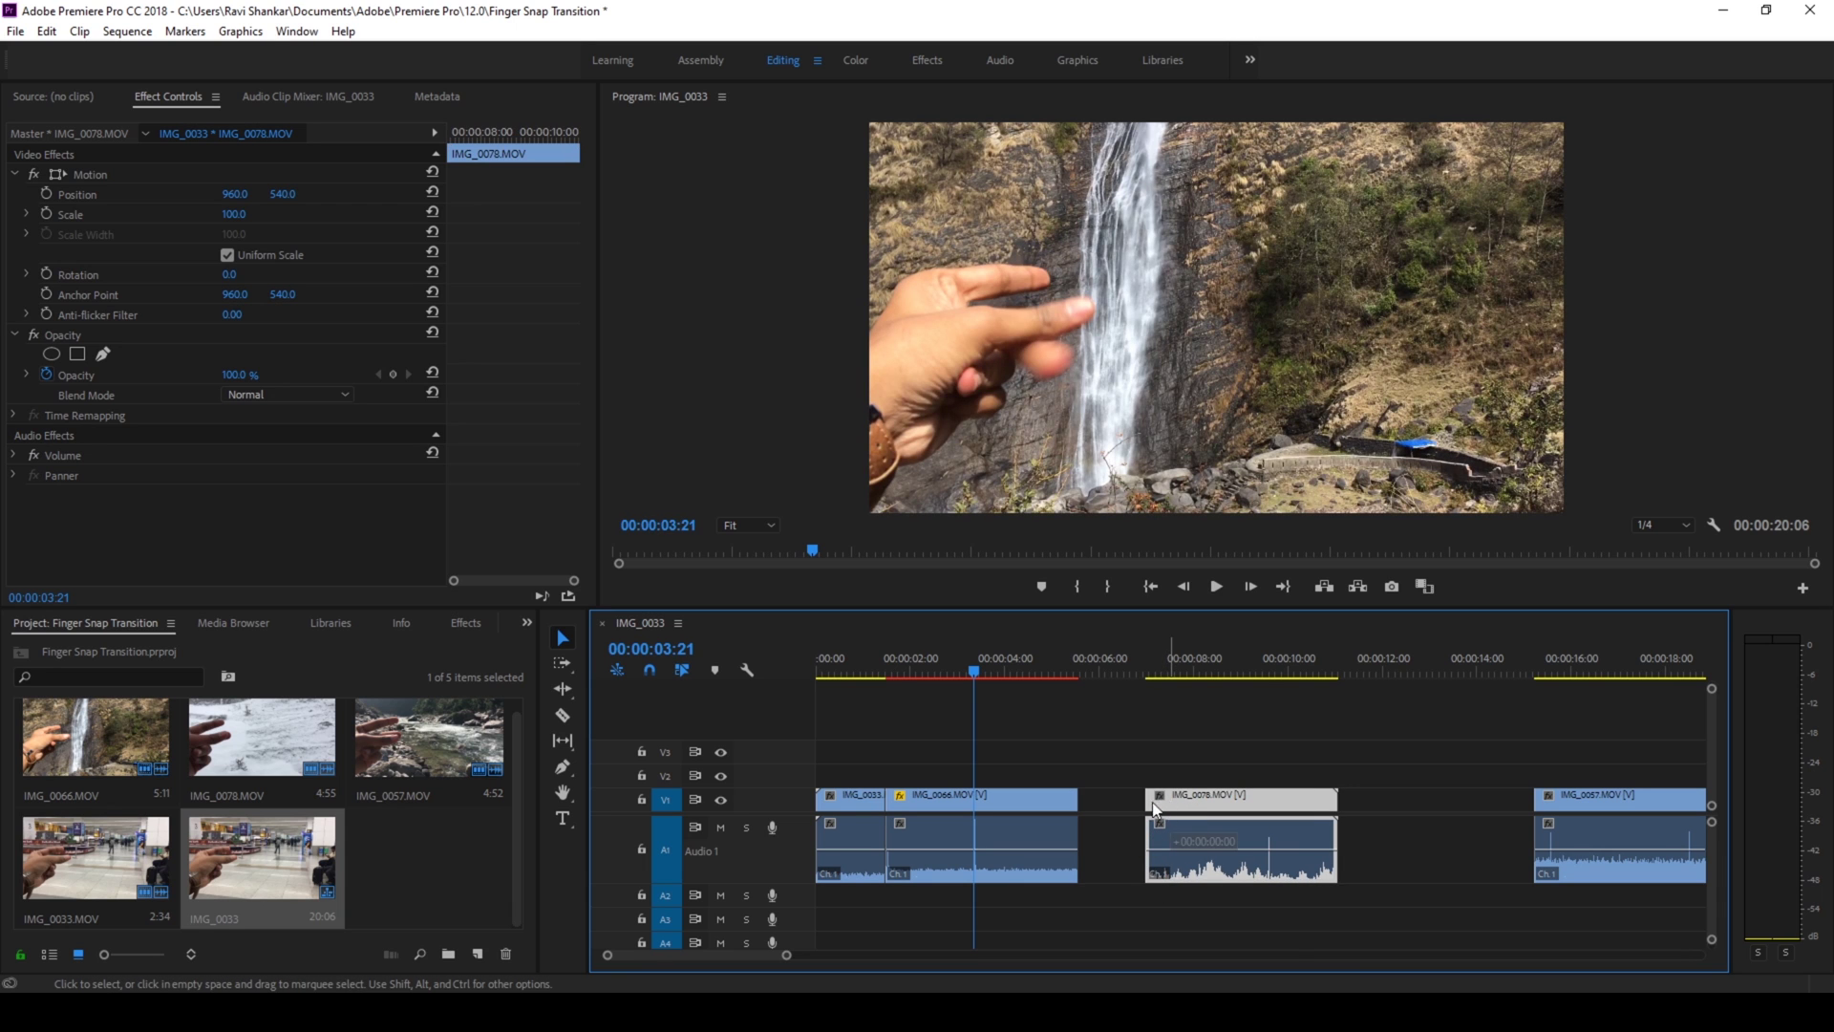
drag(1171, 800, 969, 792)
- Replay the waterfall-to-snow cut and trim IMG_0078 to end at its 00:00:05:56 snap
click(958, 671)
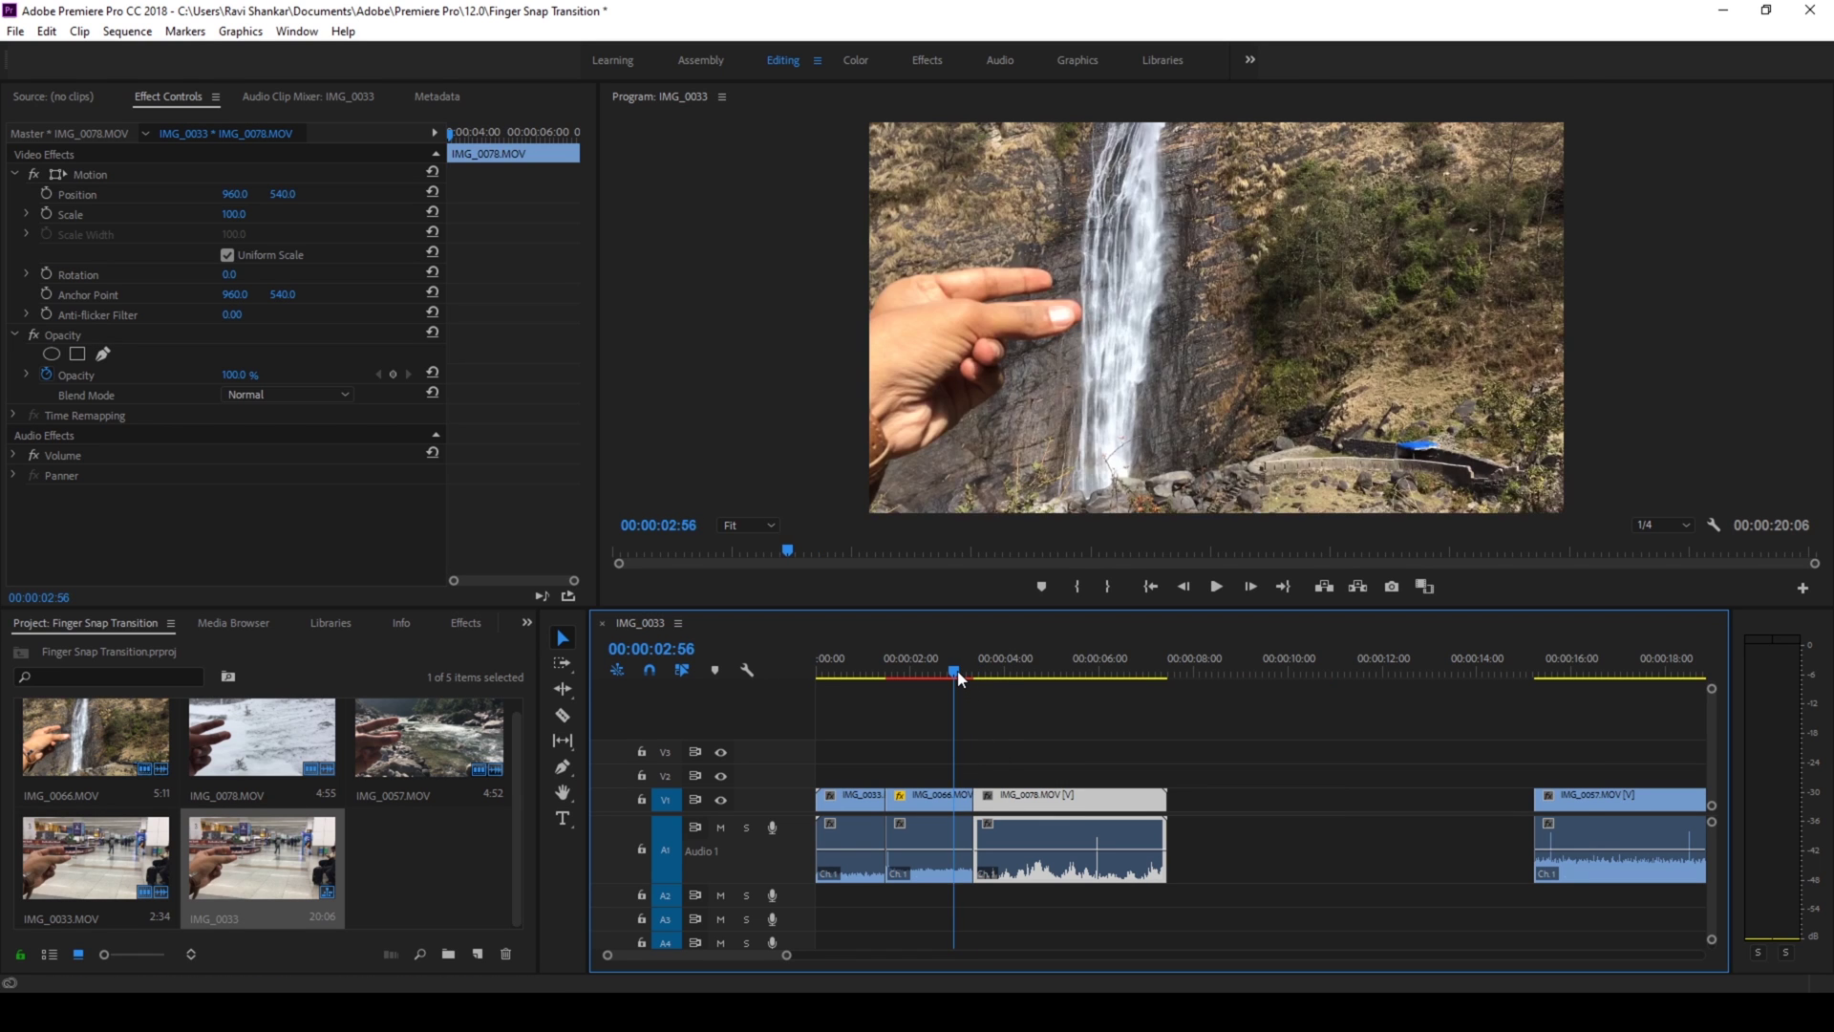
key(space)
click(958, 671)
key(space)
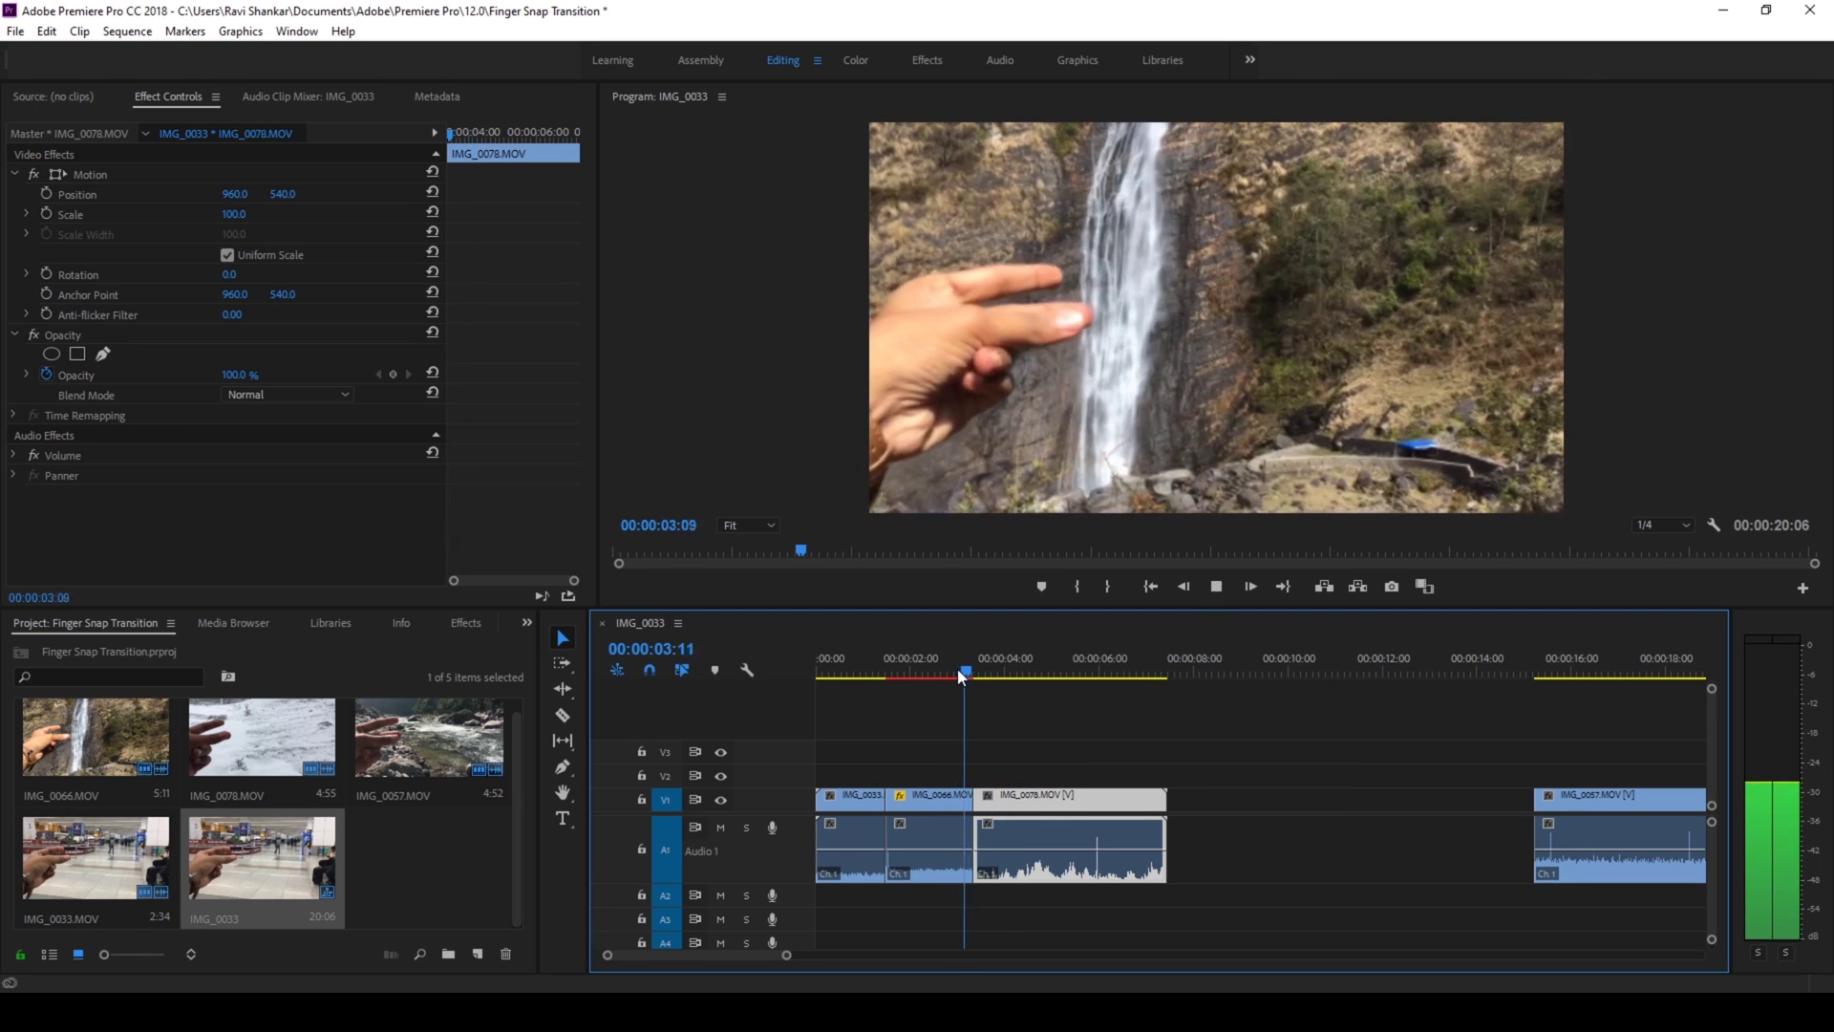
click(958, 672)
key(space)
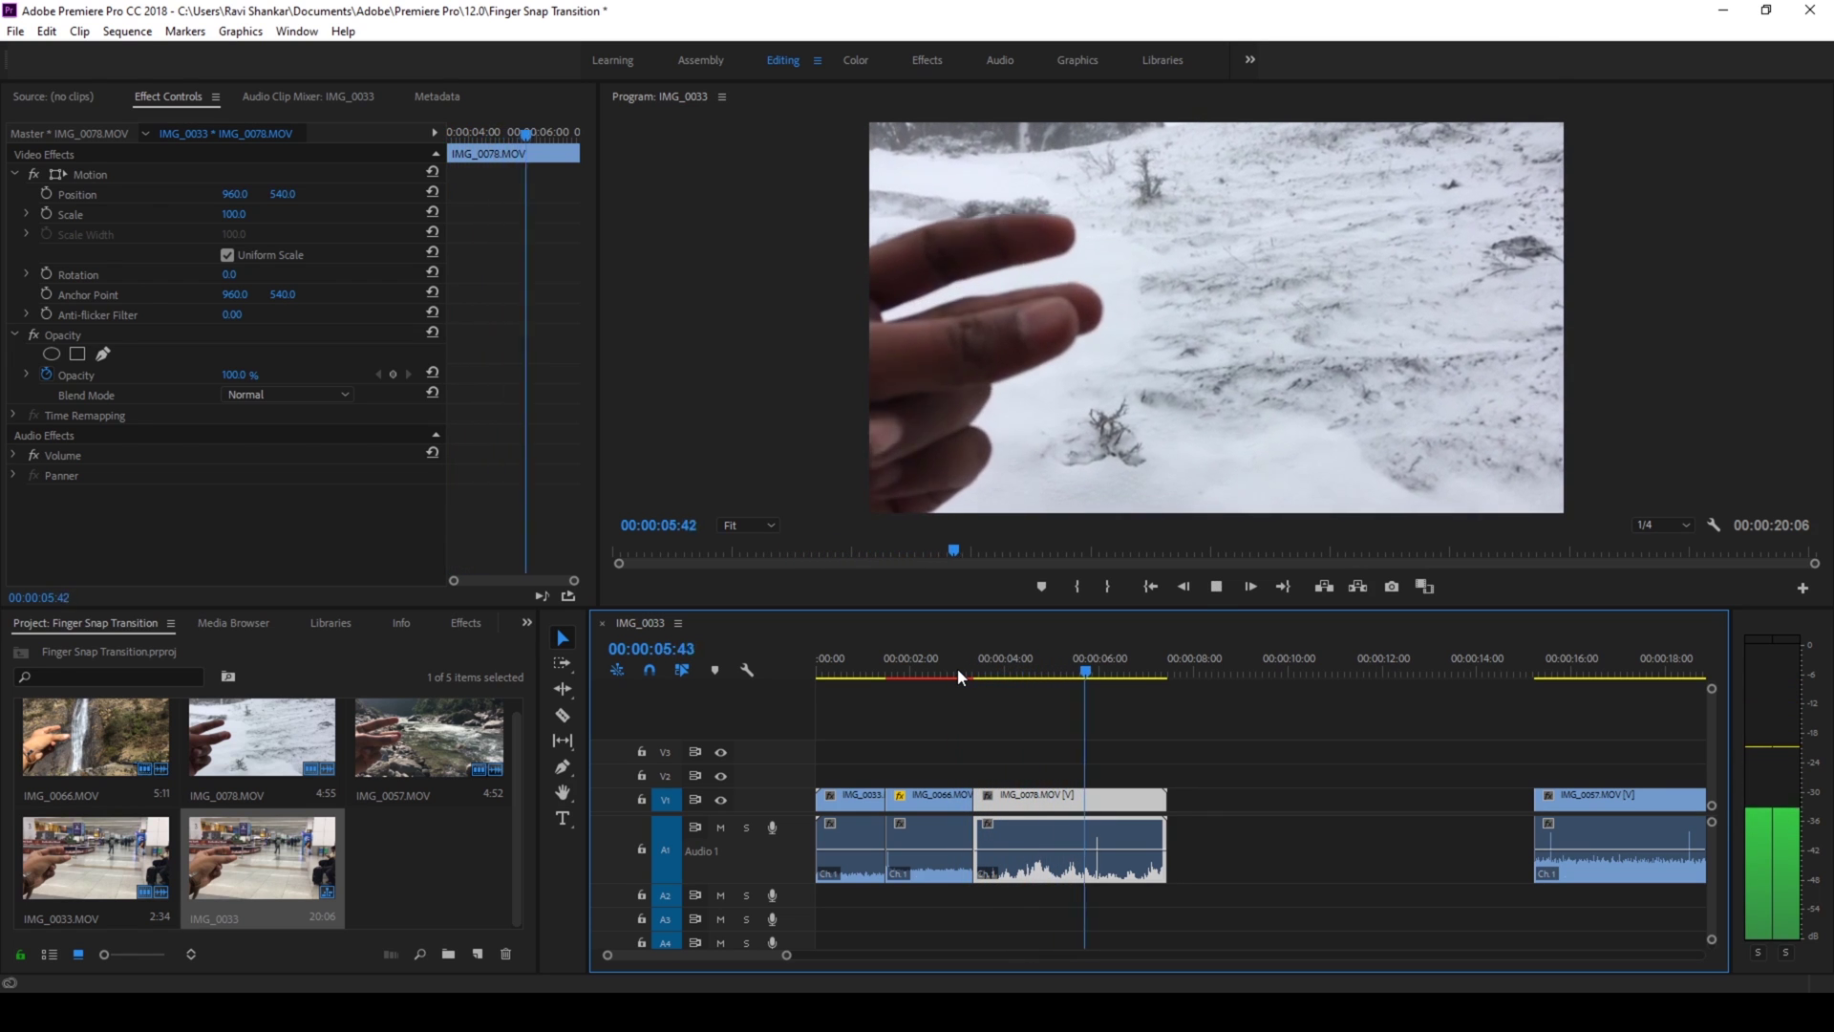
key(space)
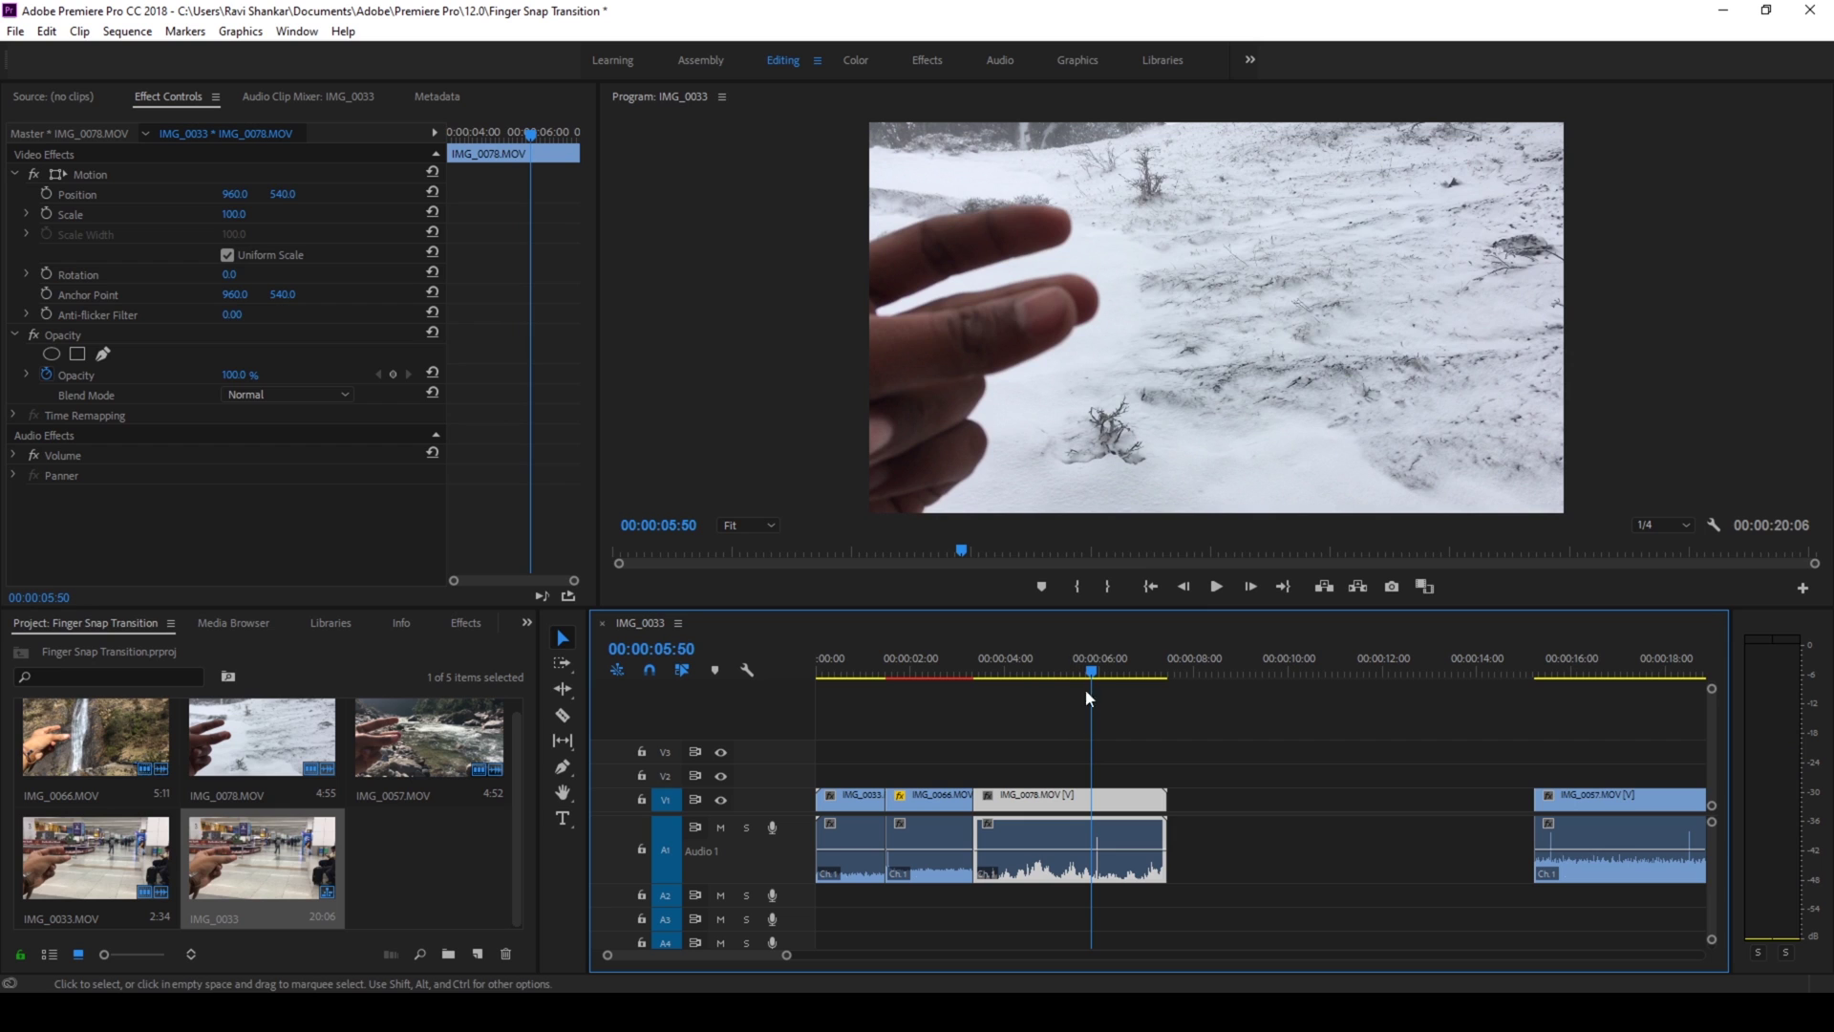
drag(1092, 672, 1097, 672)
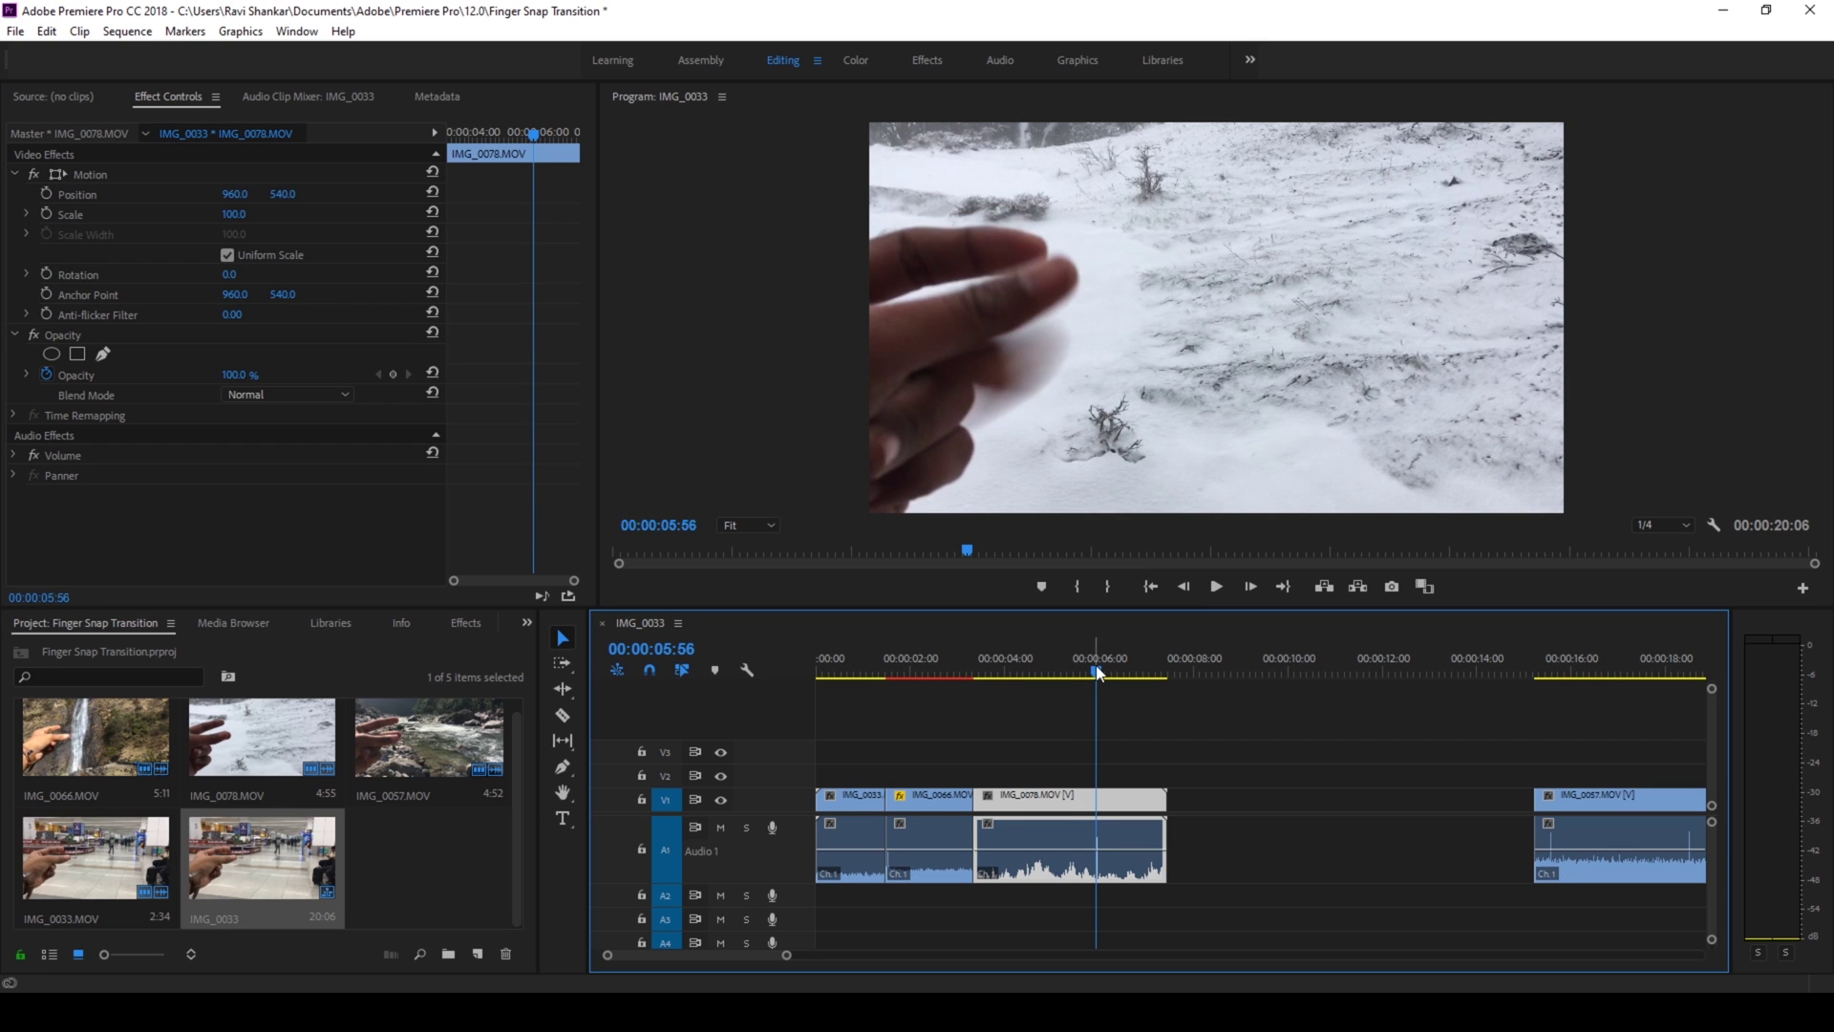
drag(1165, 804, 1096, 804)
- Move river clip IMG_0057 left to join the snow clip's end at 05:56
click(1579, 797)
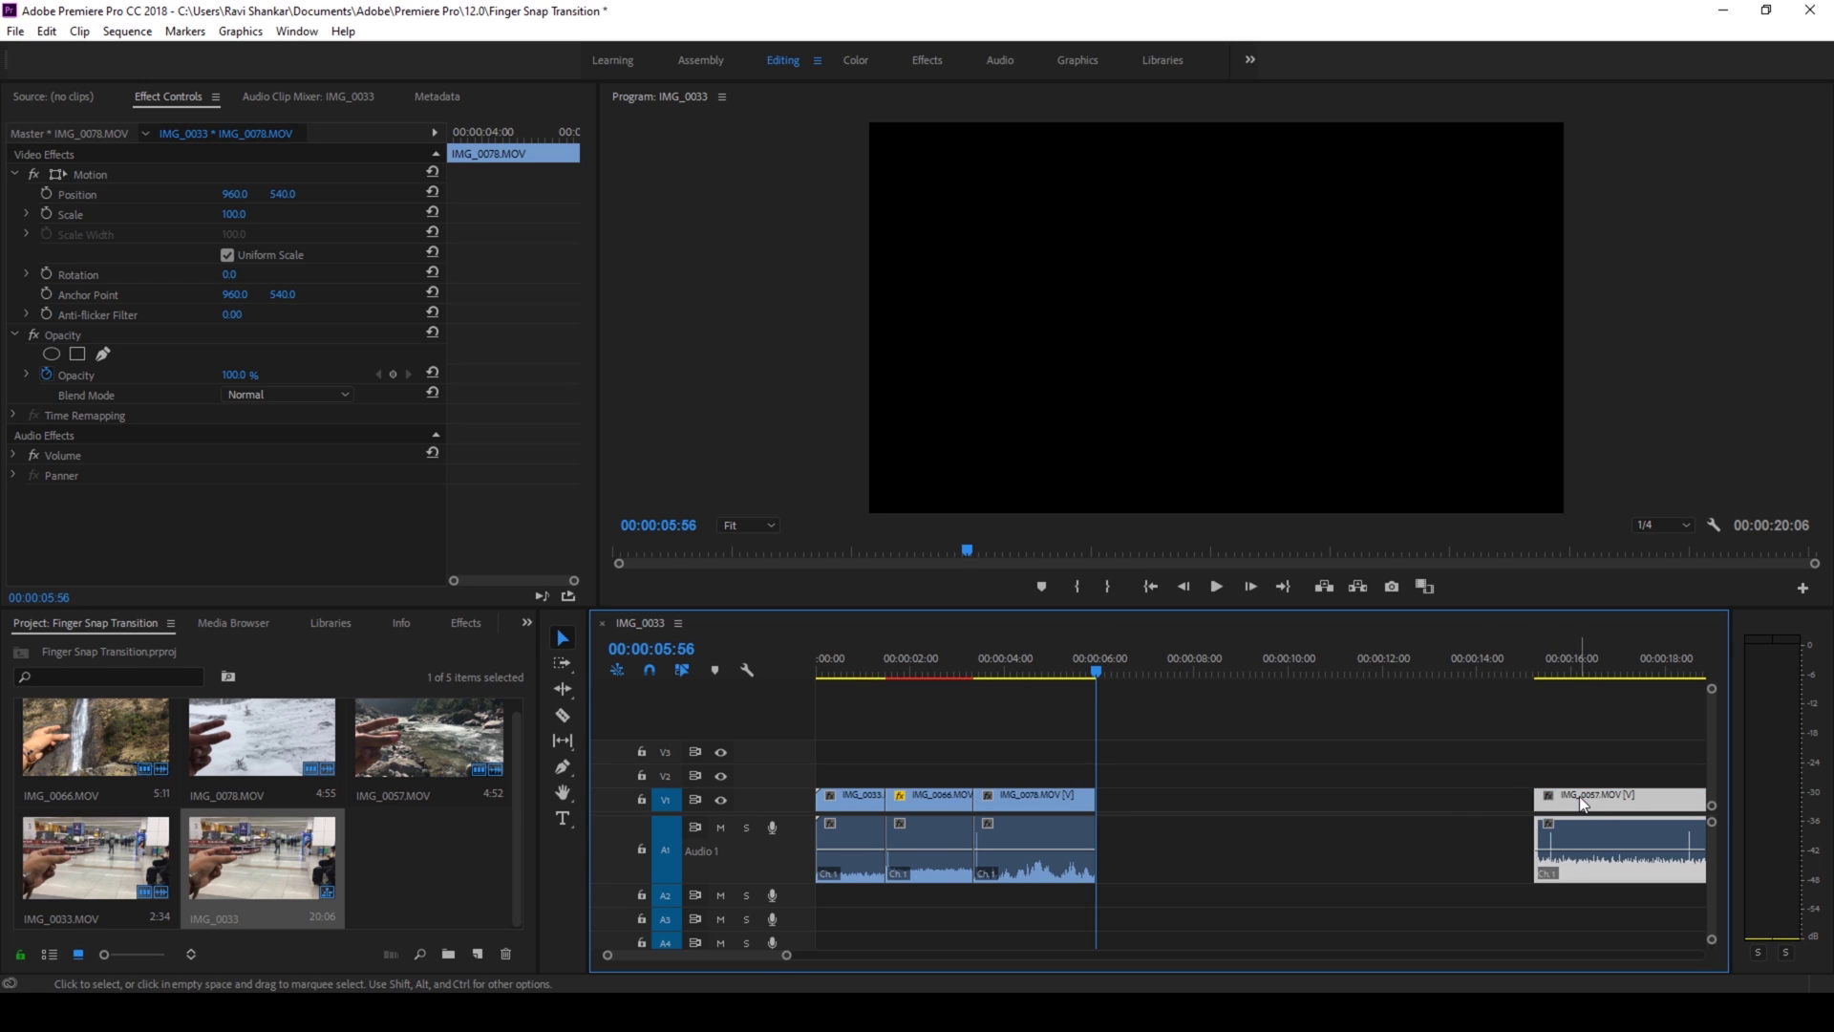
drag(1579, 795, 1164, 805)
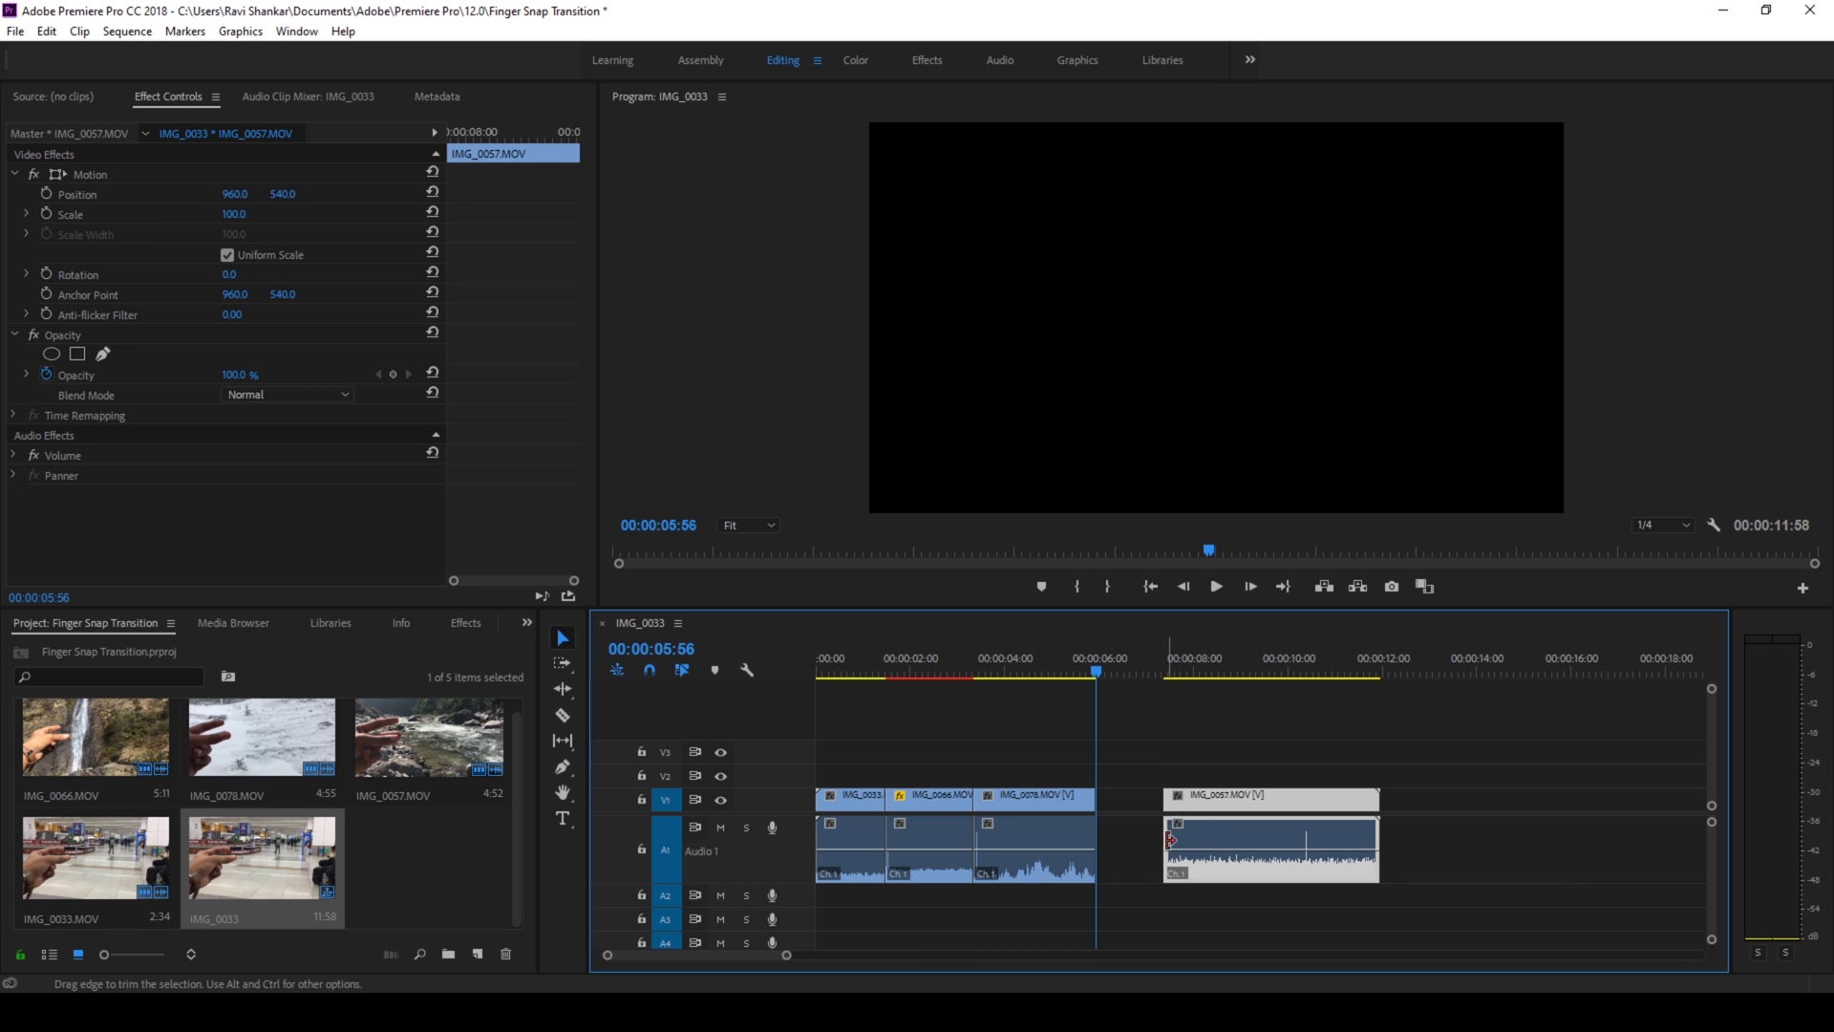
drag(1193, 814, 1137, 797)
- Play the snow-to-river cut, stop at the river clip's snap, and trim its tail there
click(1073, 670)
key(space)
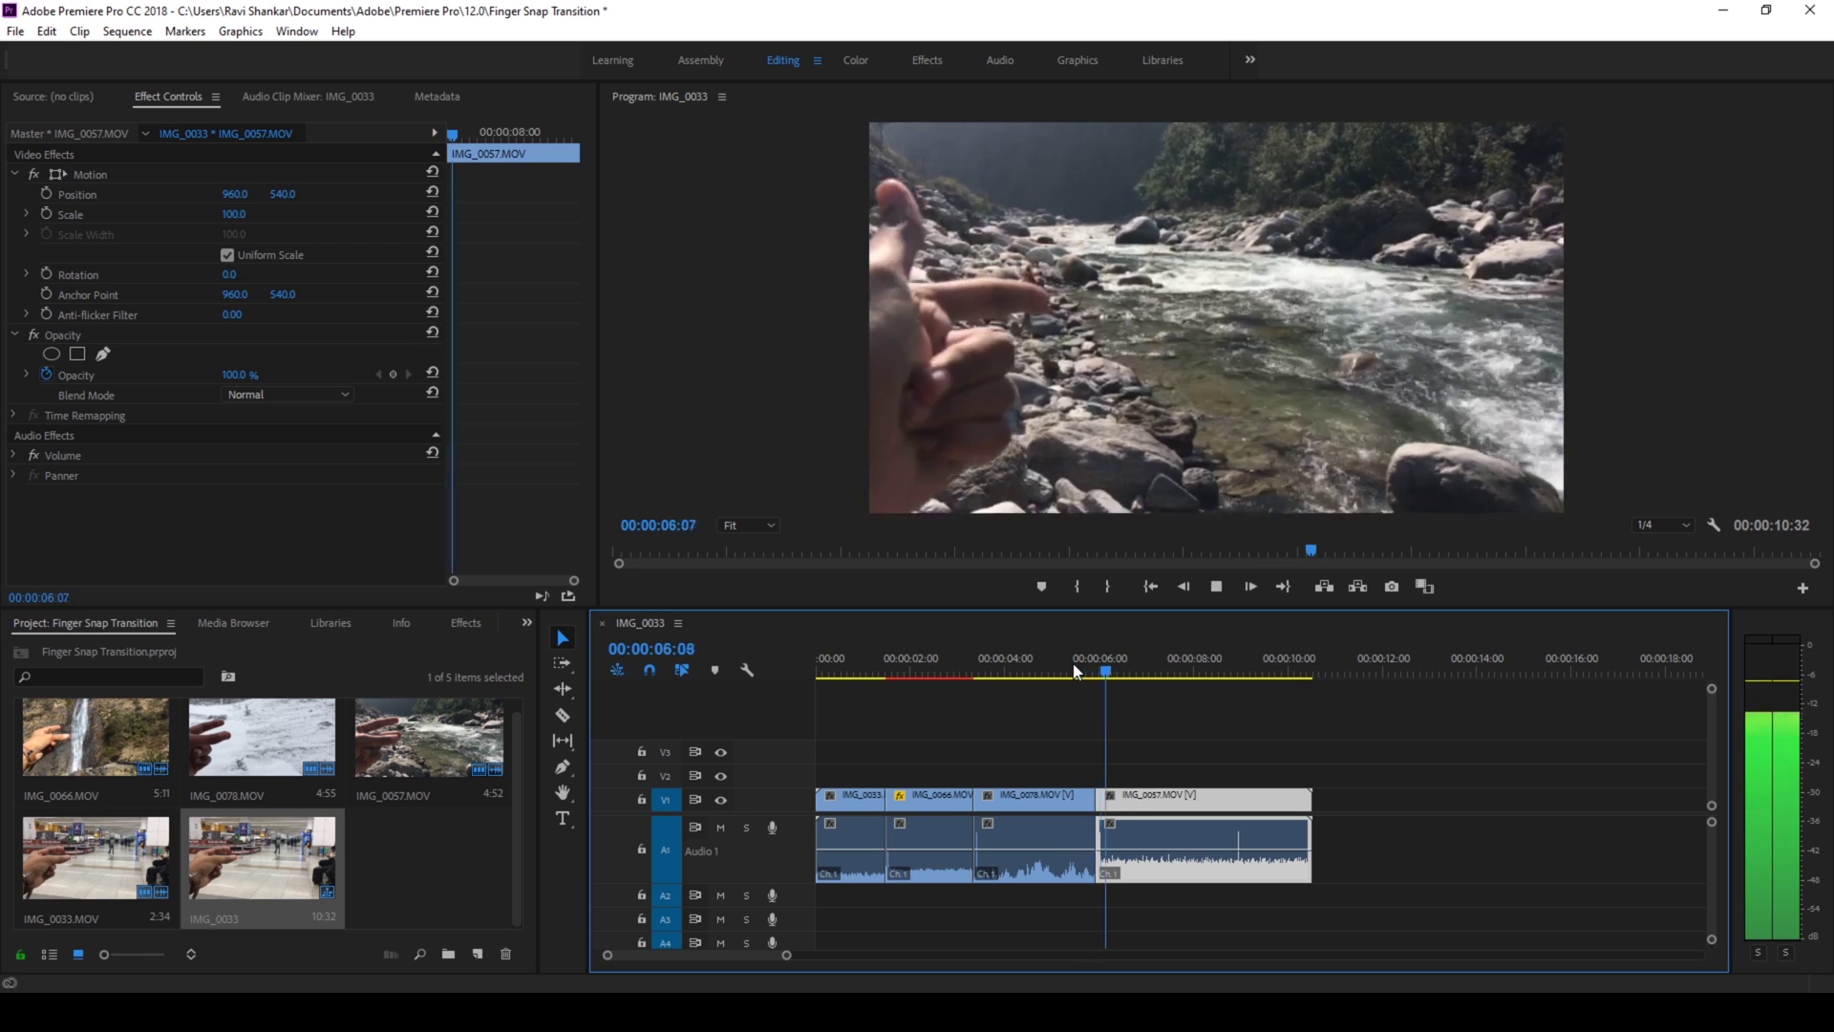
click(1055, 671)
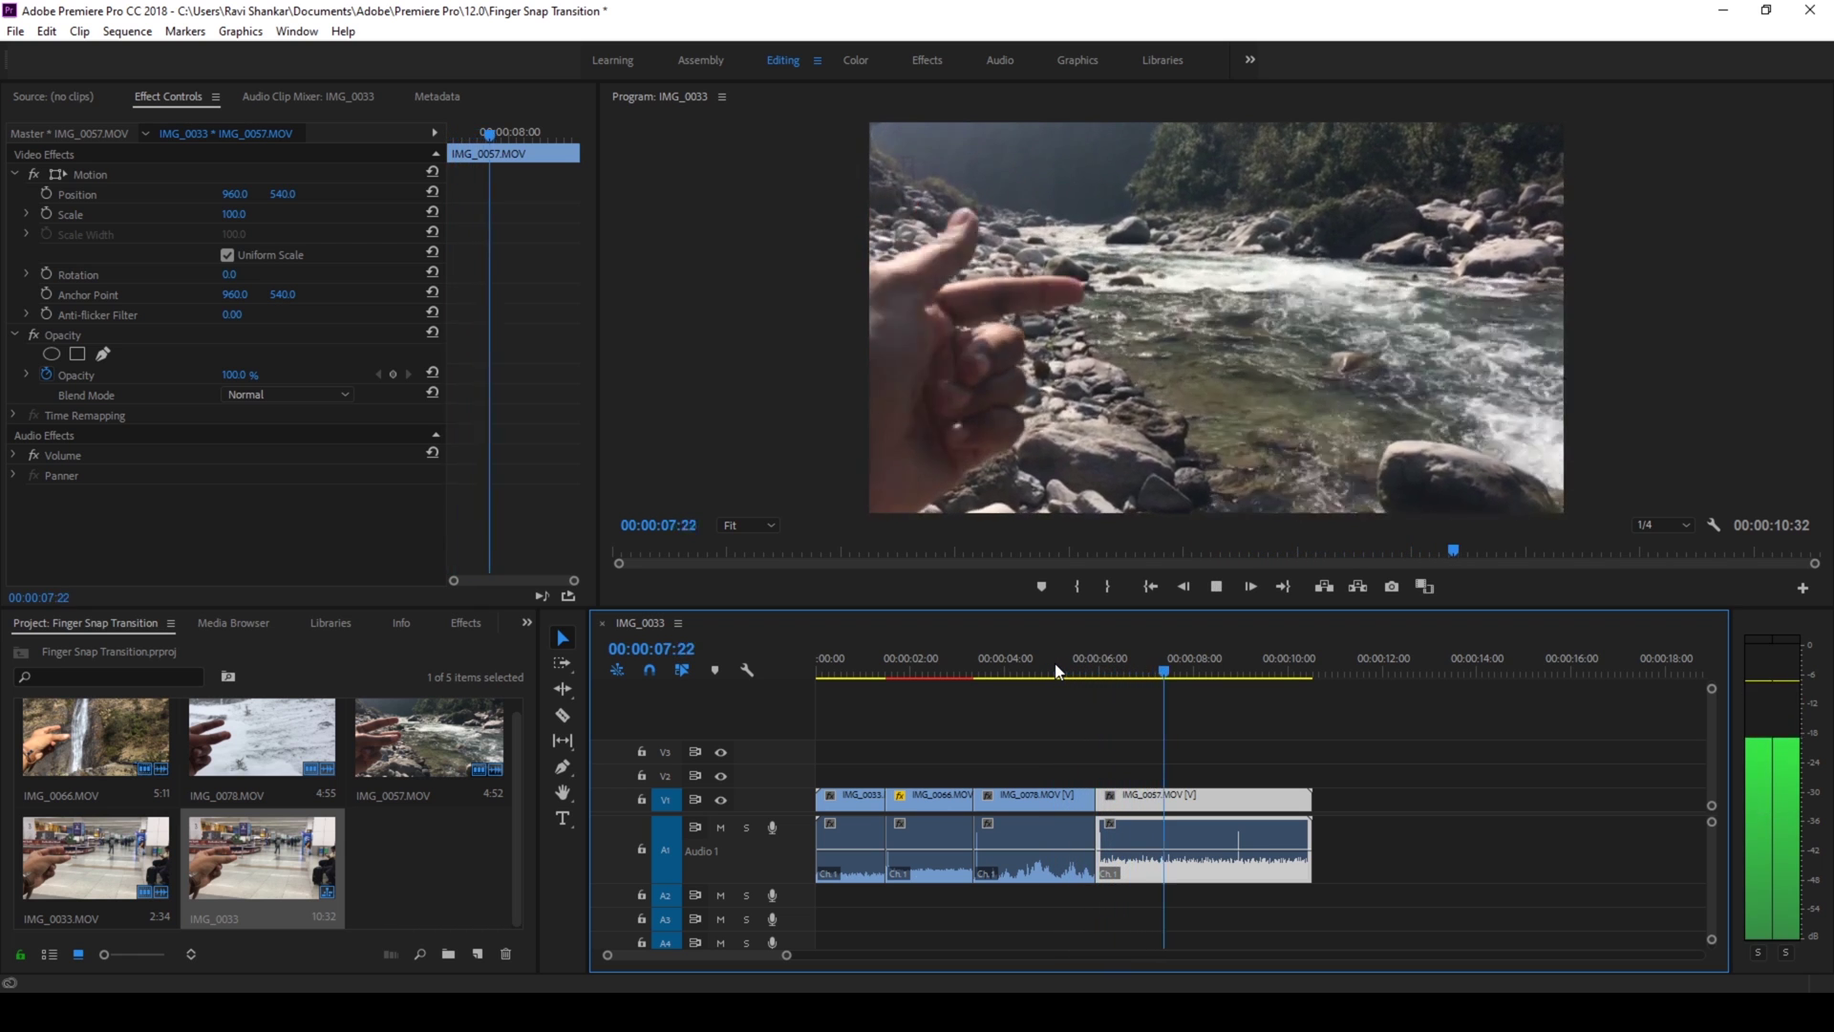
key(space)
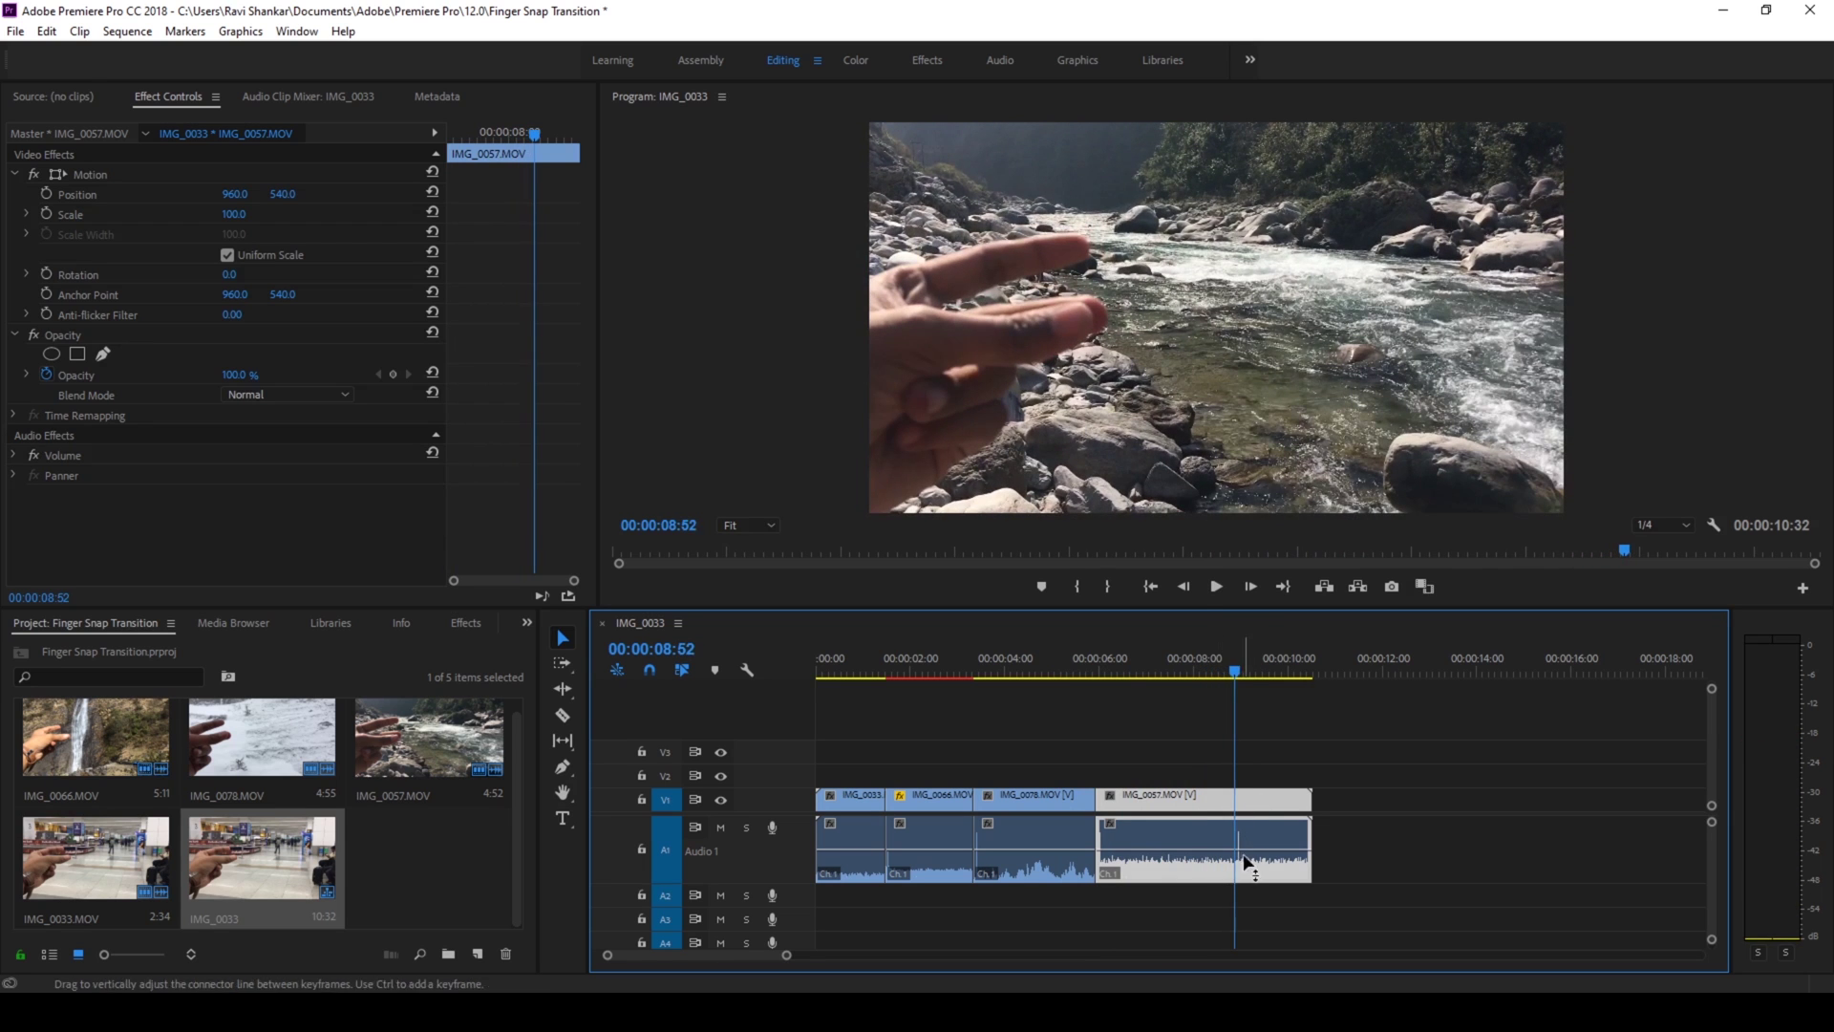
drag(1311, 800, 1201, 802)
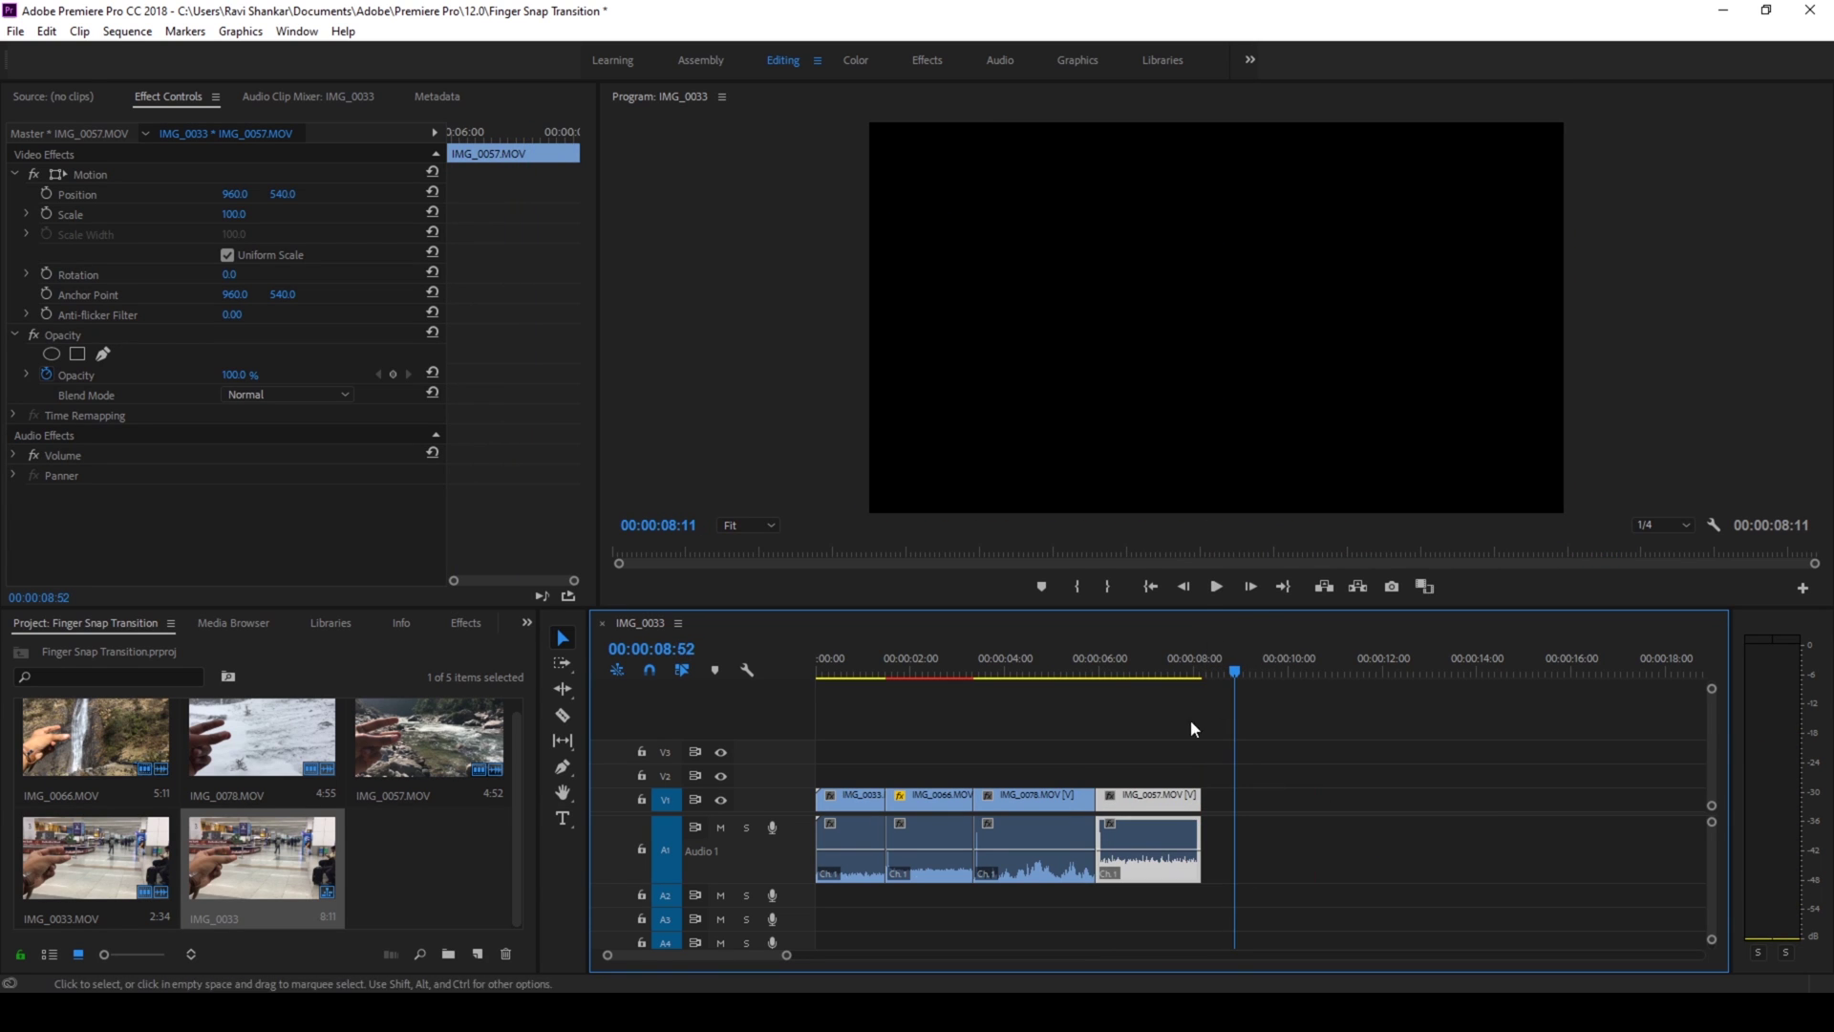
- Play the finished 8:11 snap-to-snap sequence from the beginning
click(818, 677)
key(space)
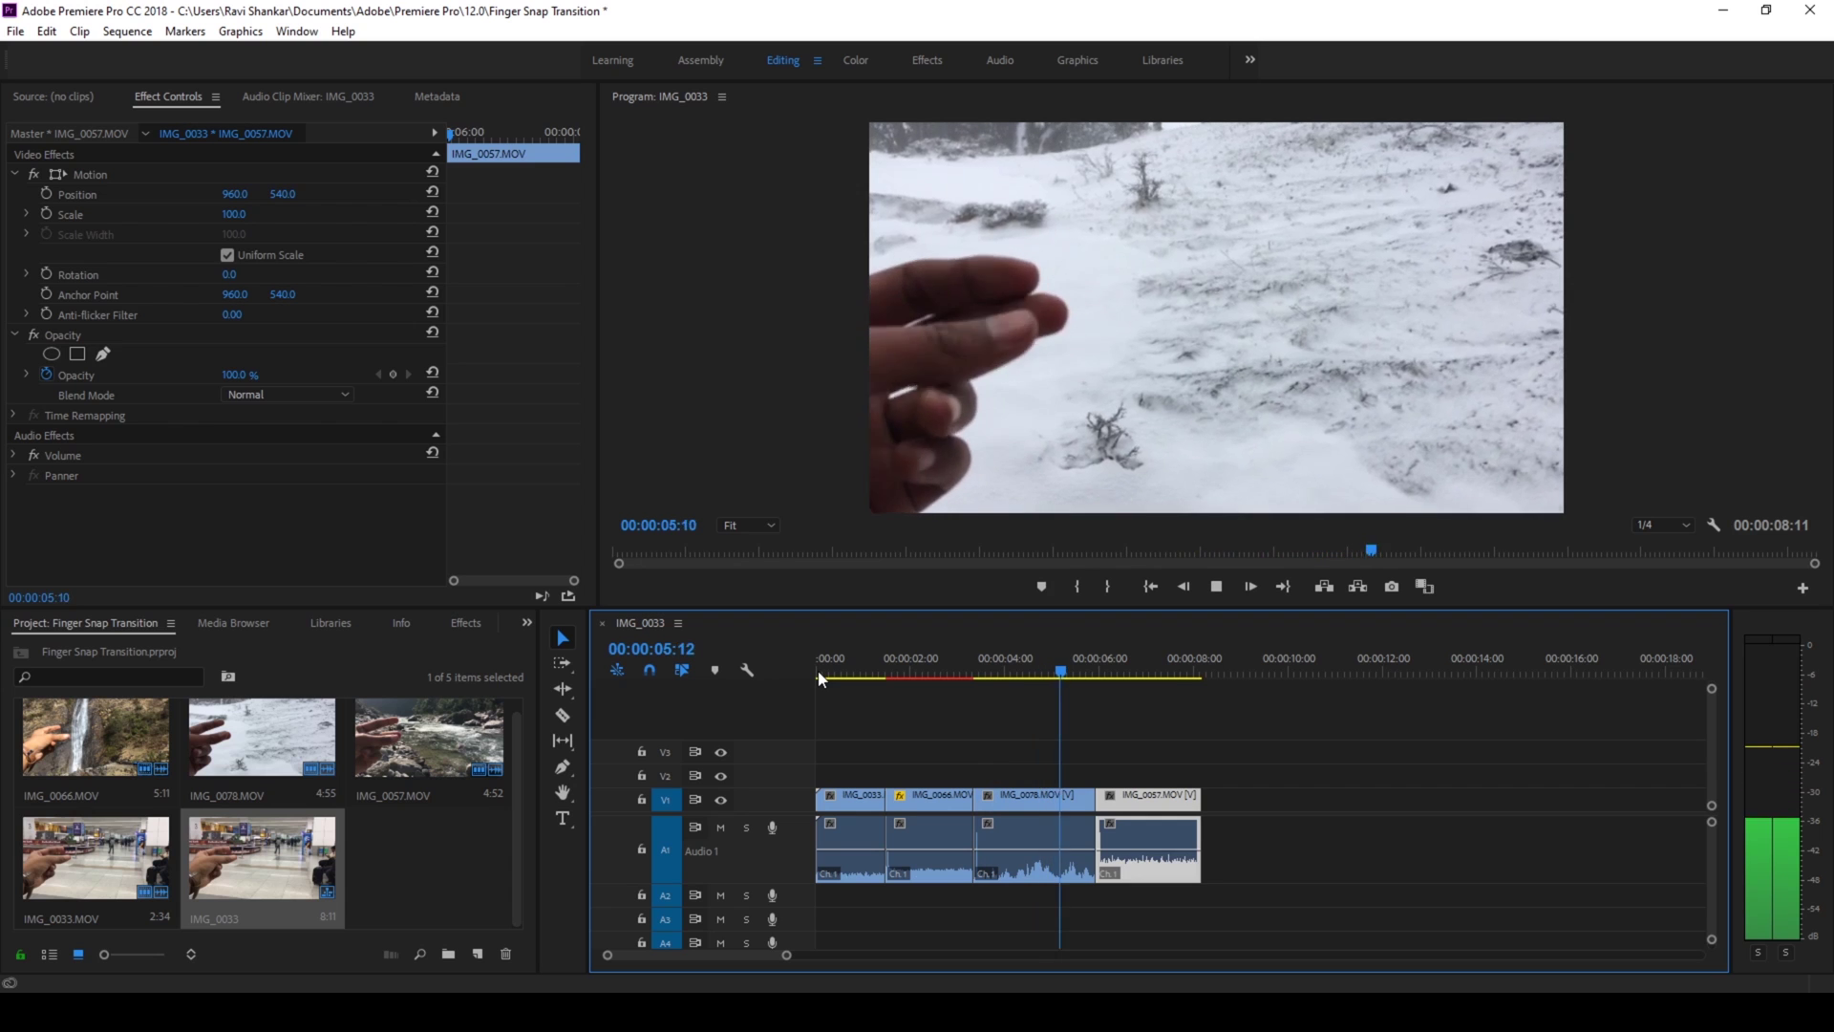
key(space)
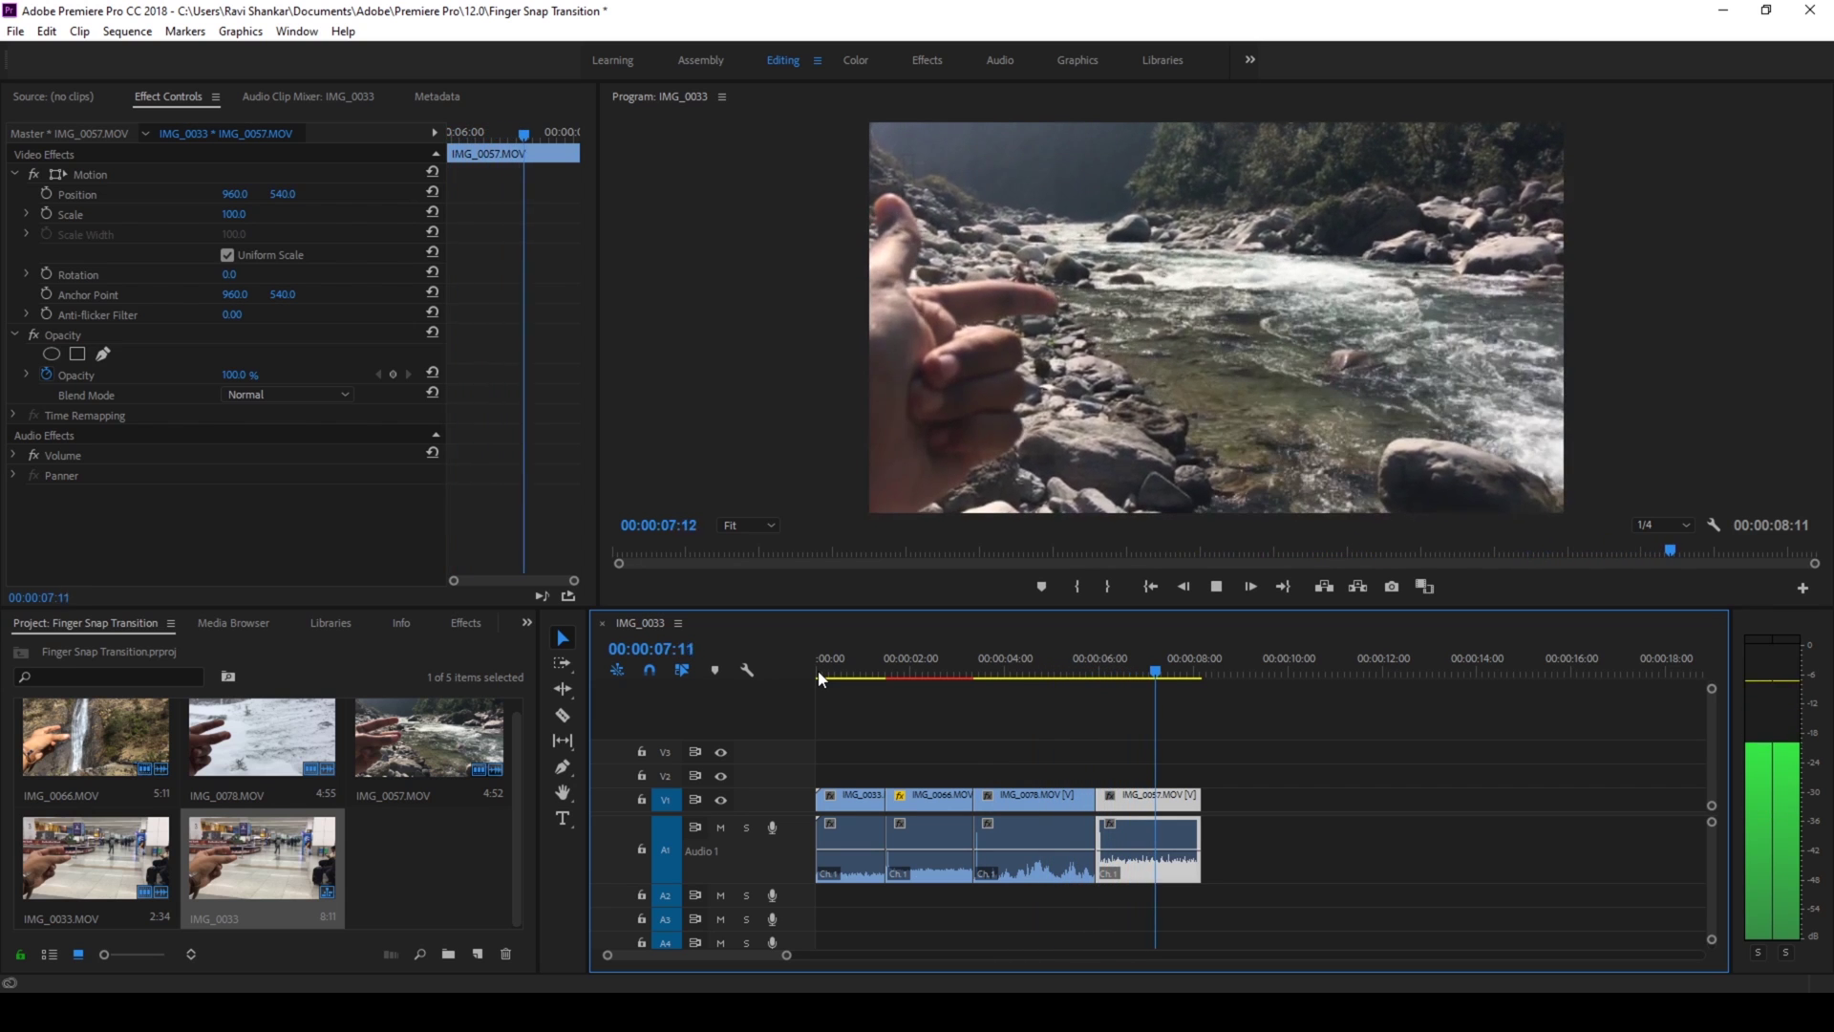